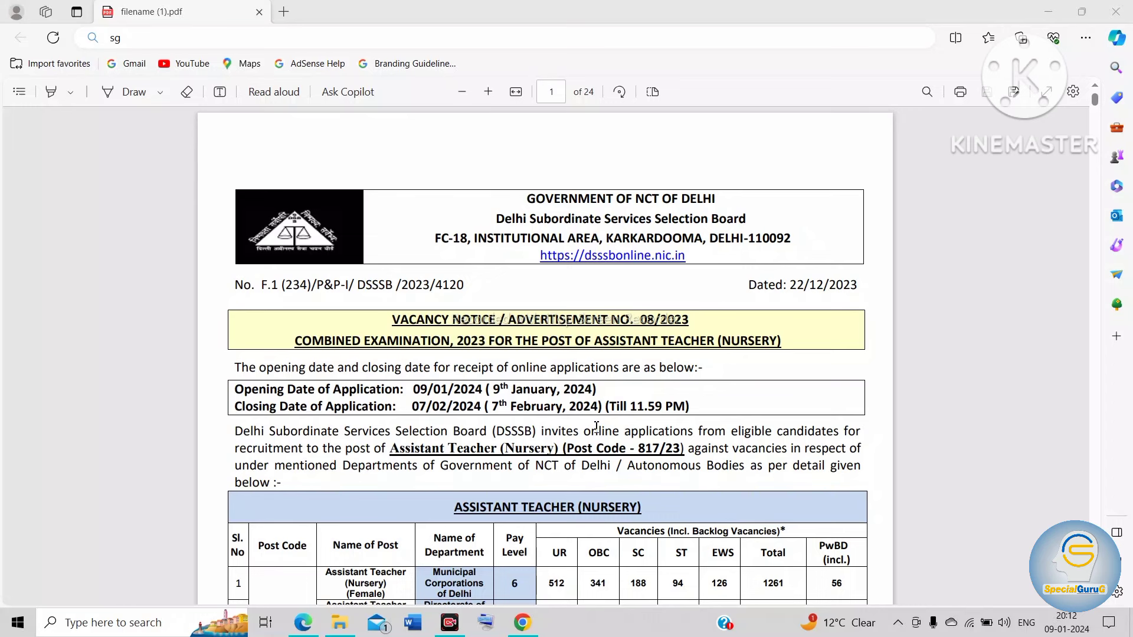
- Switch from the vacancy notice PDF to the OARS portal in Chrome and examine the Current Vacancies list through Assistant Teacher (Nursery), post code 817/23
{"action": "scroll", "coordinate": [596, 426], "scroll_direction": "down", "scroll_amount": 1}
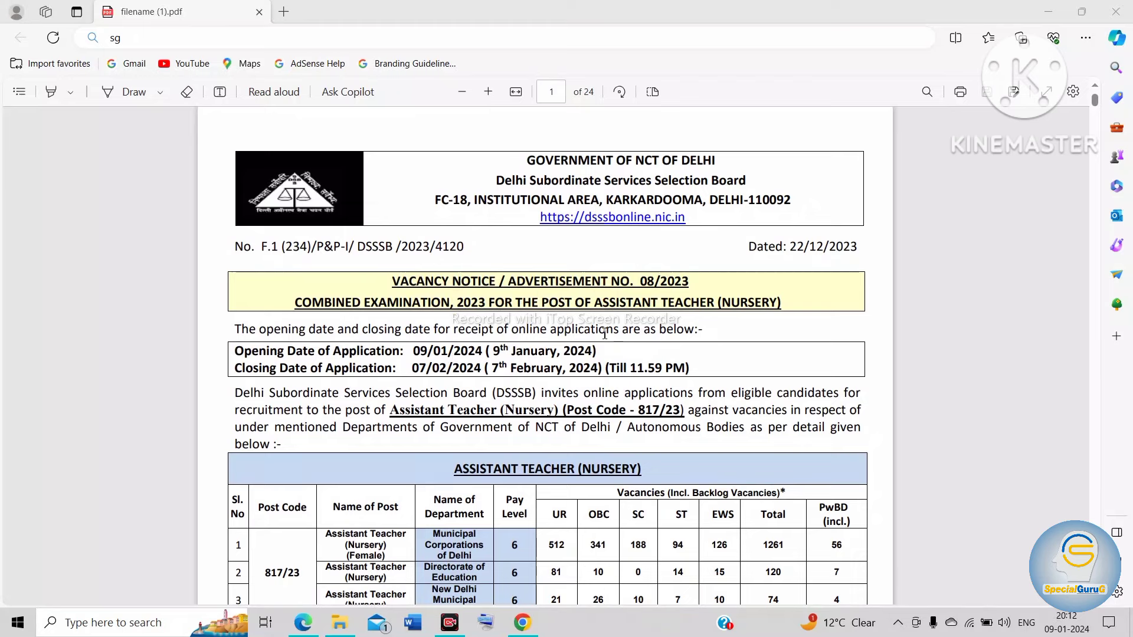
{"action": "left_click", "coordinate": [522, 623]}
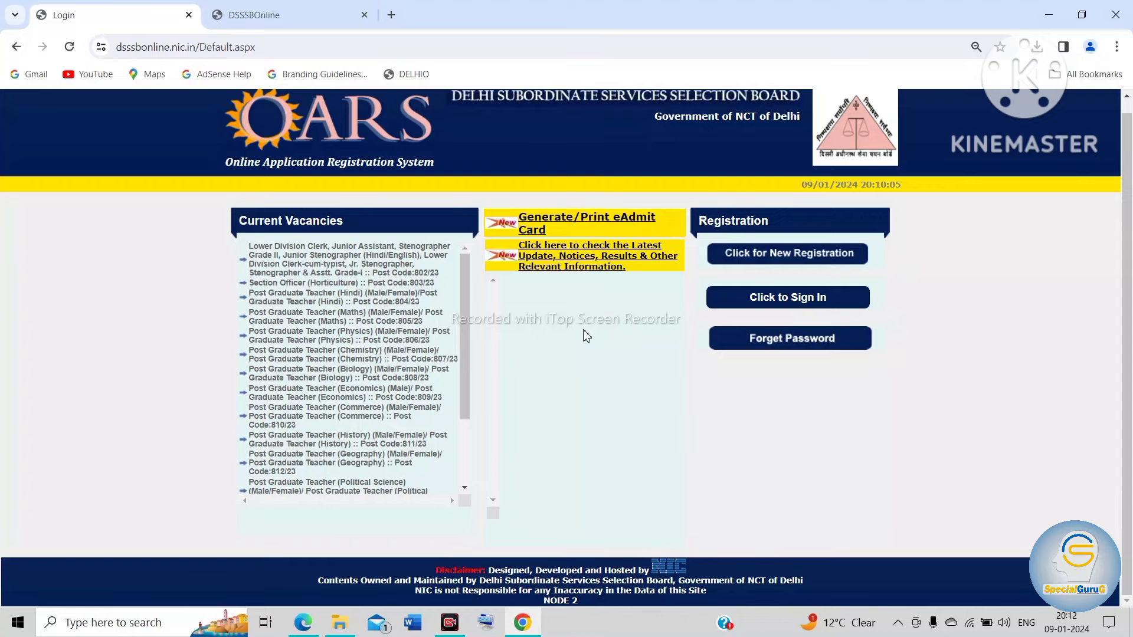
{"action": "scroll", "coordinate": [404, 373], "scroll_direction": "up", "scroll_amount": 5}
{"action": "scroll", "coordinate": [326, 342], "scroll_direction": "up", "scroll_amount": 1}
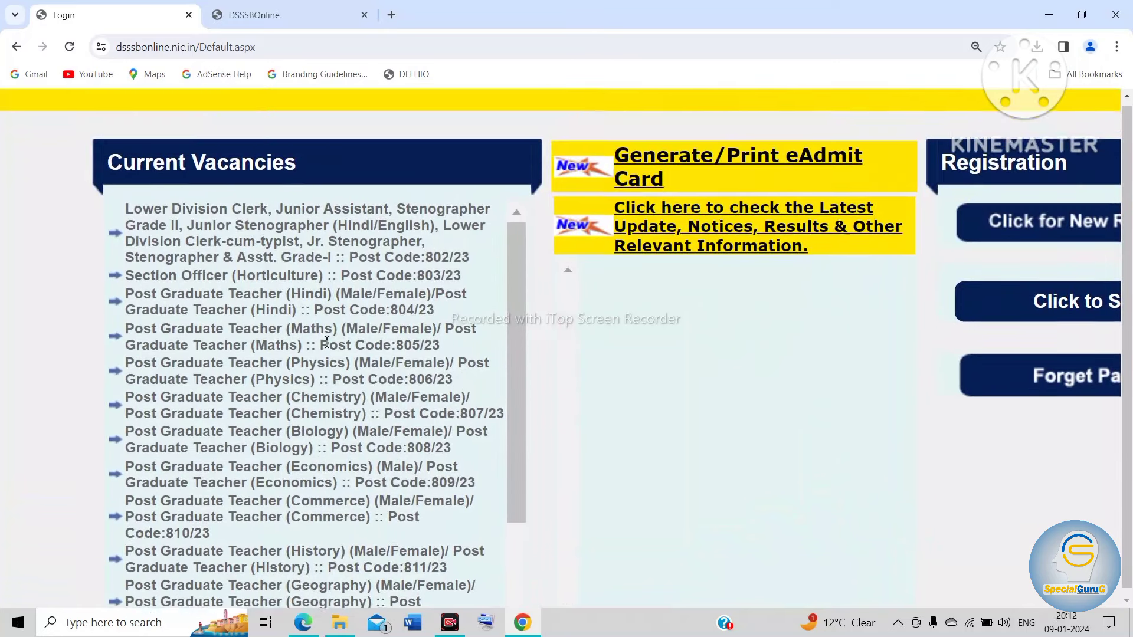
{"action": "scroll", "coordinate": [354, 395], "scroll_direction": "down", "scroll_amount": 3}
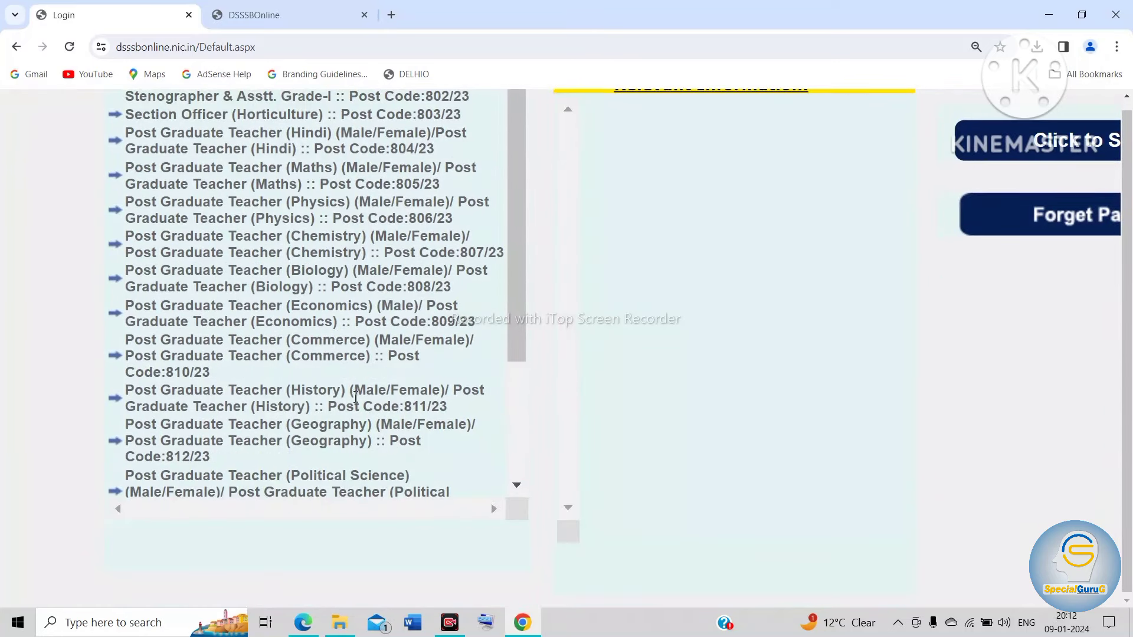
{"action": "scroll", "coordinate": [355, 398], "scroll_direction": "down", "scroll_amount": 2}
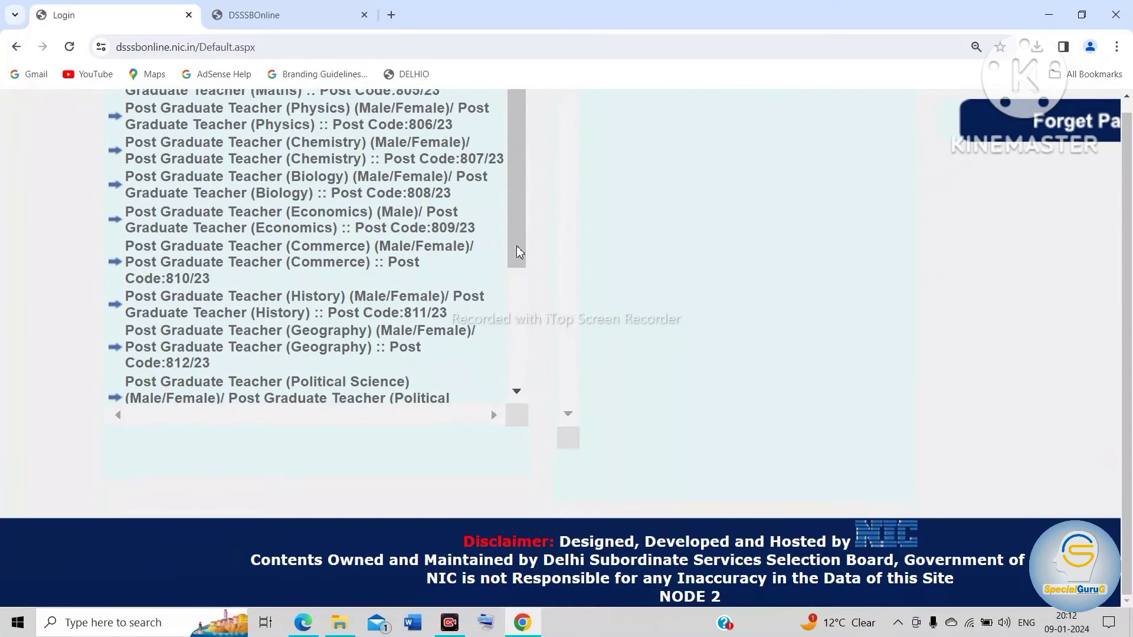
{"action": "scroll", "coordinate": [519, 252], "scroll_direction": "down", "scroll_amount": 4}
{"action": "scroll", "coordinate": [685, 274], "scroll_direction": "up", "scroll_amount": 4}
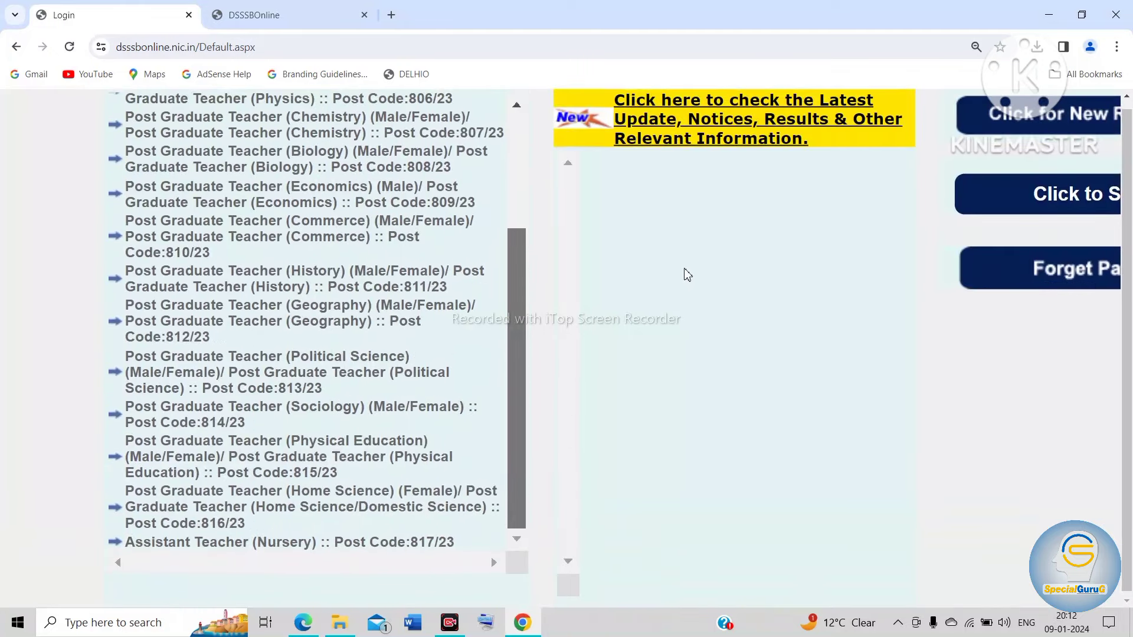
{"action": "scroll", "coordinate": [372, 420], "scroll_direction": "up", "scroll_amount": 2, "text": "ctrl"}
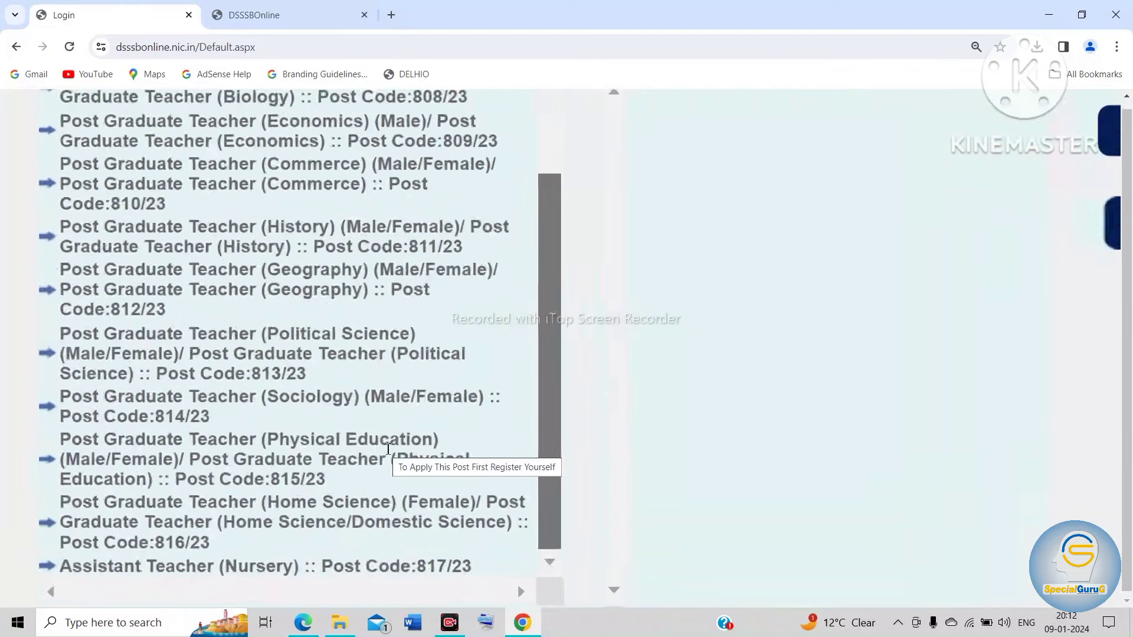
{"action": "scroll", "coordinate": [388, 448], "scroll_direction": "up", "scroll_amount": 1, "text": "ctrl"}
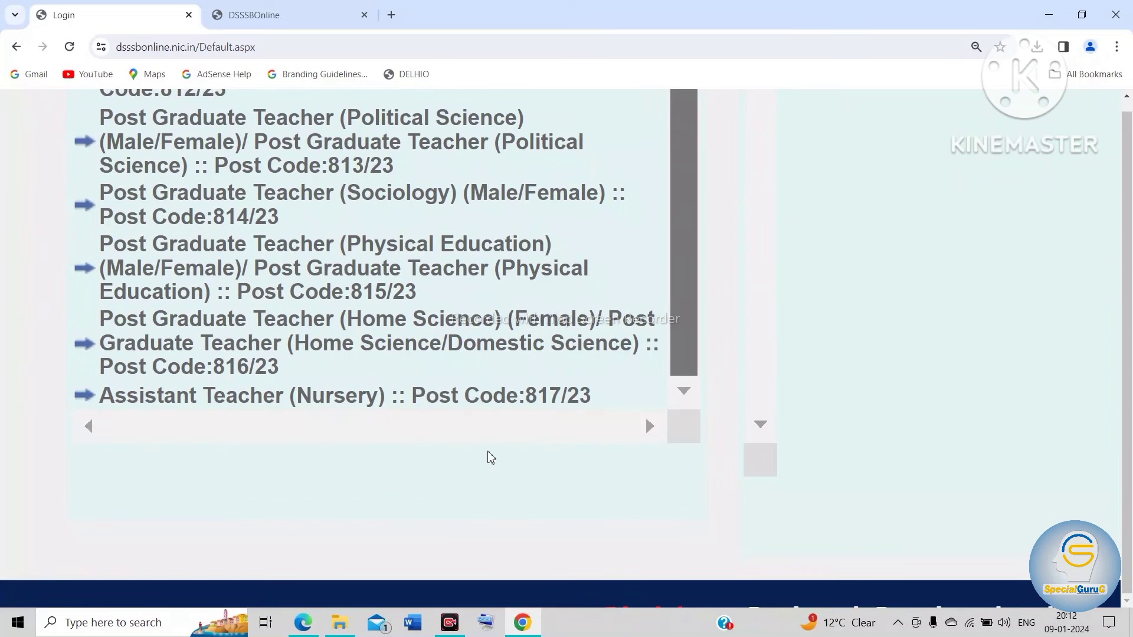
{"action": "scroll", "coordinate": [491, 458], "scroll_direction": "down", "scroll_amount": 3, "text": "ctrl"}
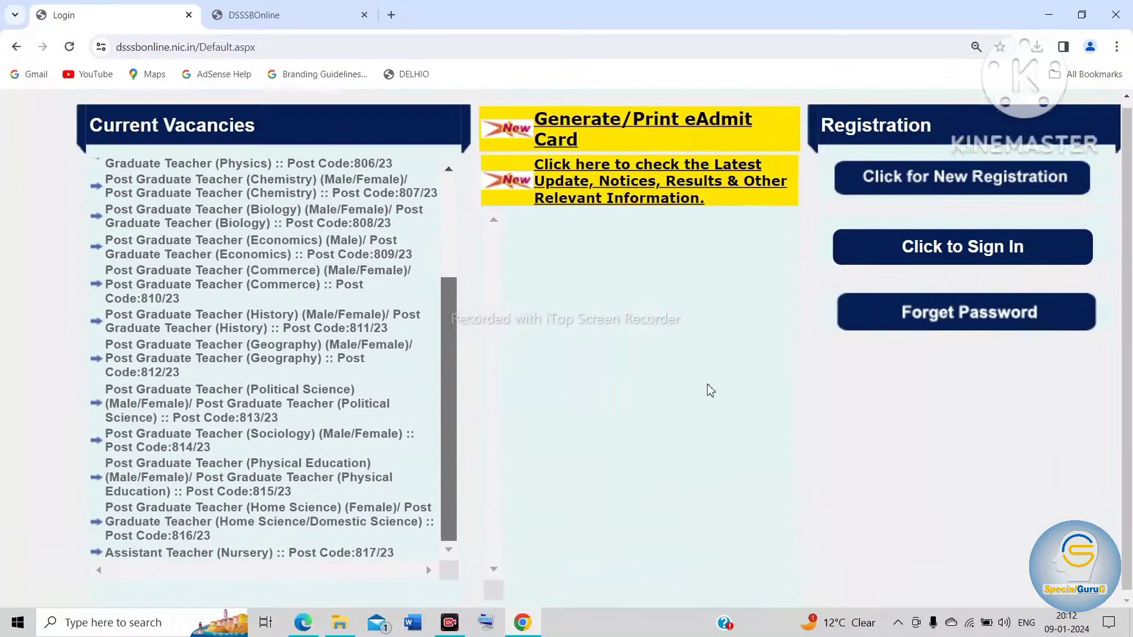
{"action": "scroll", "coordinate": [711, 390], "scroll_direction": "down", "scroll_amount": 3, "text": "ctrl"}
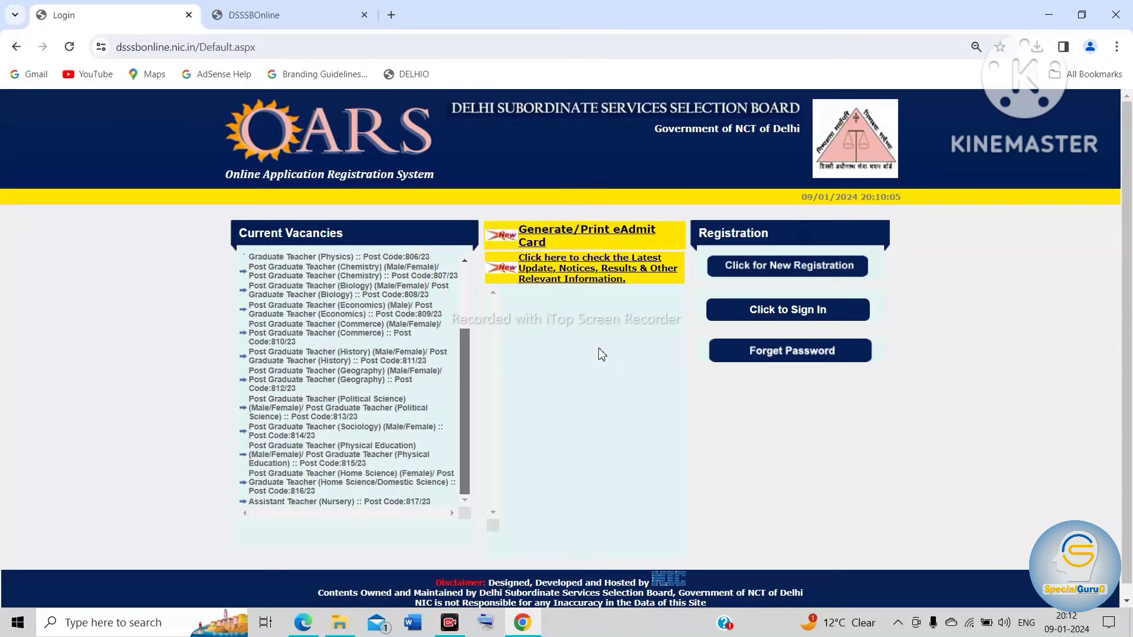
- Open the new registration form, review its fields down to the undertaking, and return to the portal home page
{"action": "left_click", "coordinate": [782, 271]}
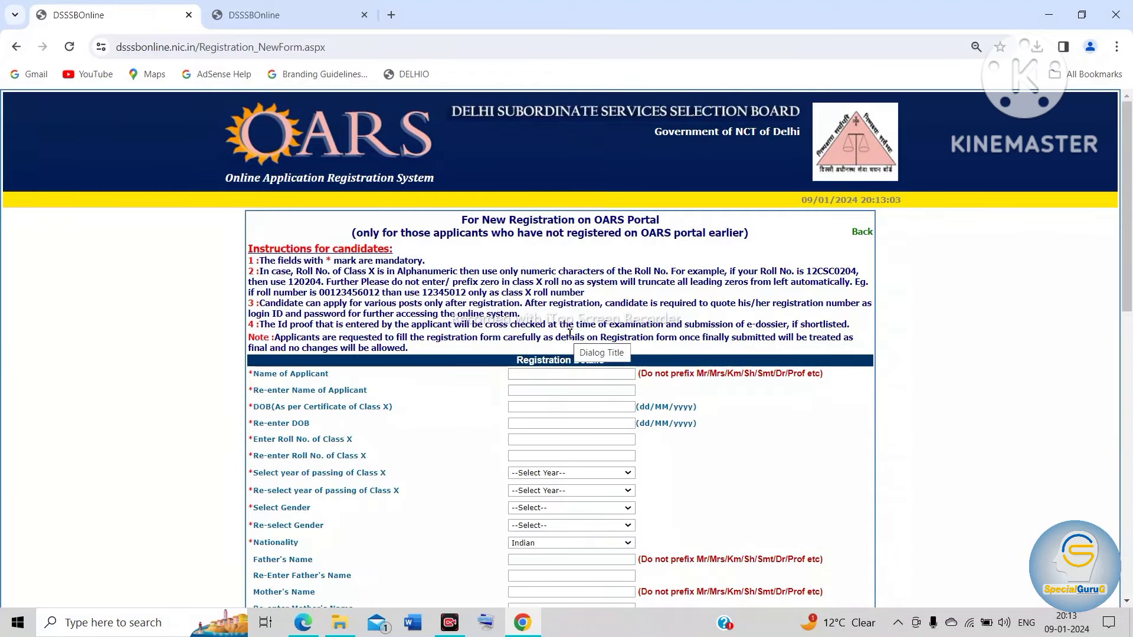
{"action": "scroll", "coordinate": [738, 379], "scroll_direction": "down", "scroll_amount": 10}
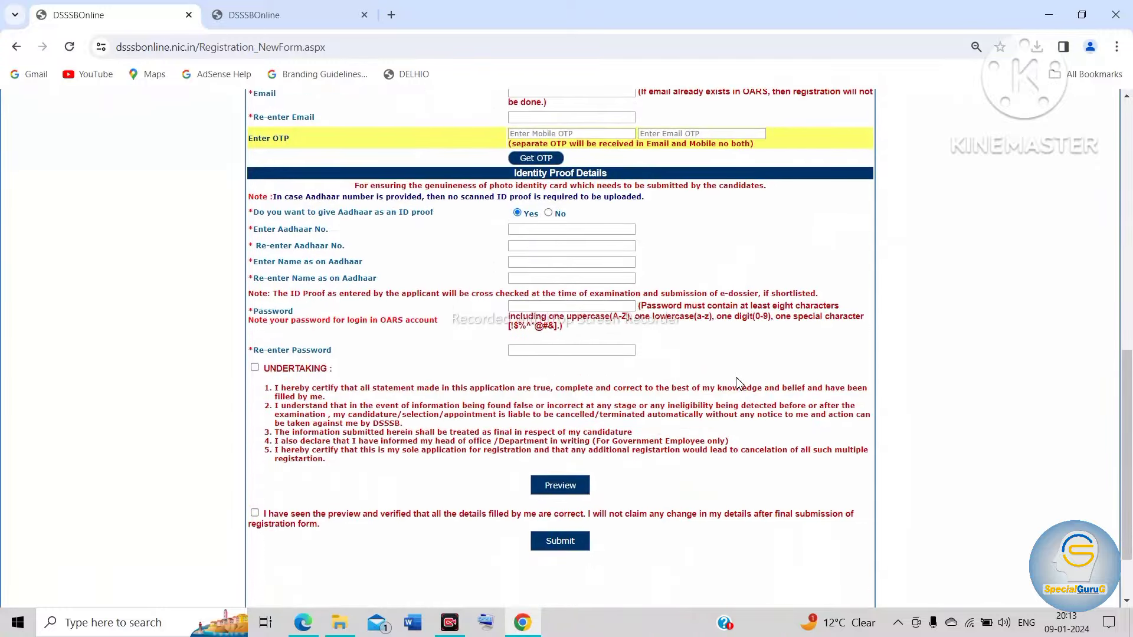
{"action": "scroll", "coordinate": [738, 382], "scroll_direction": "up", "scroll_amount": 10}
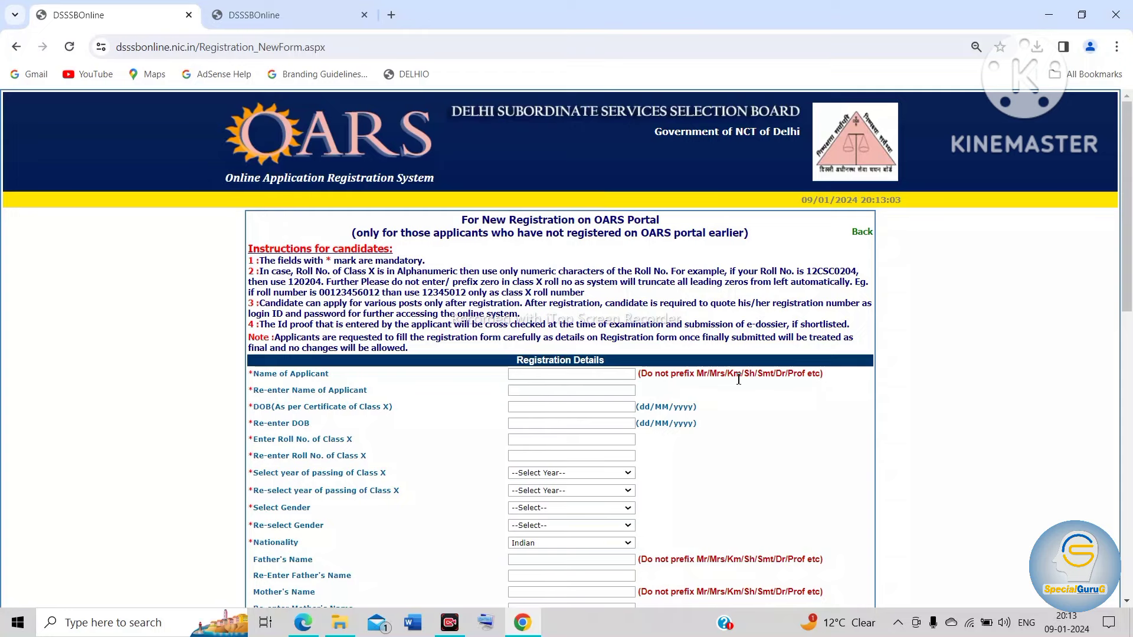
{"action": "left_click", "coordinate": [862, 232]}
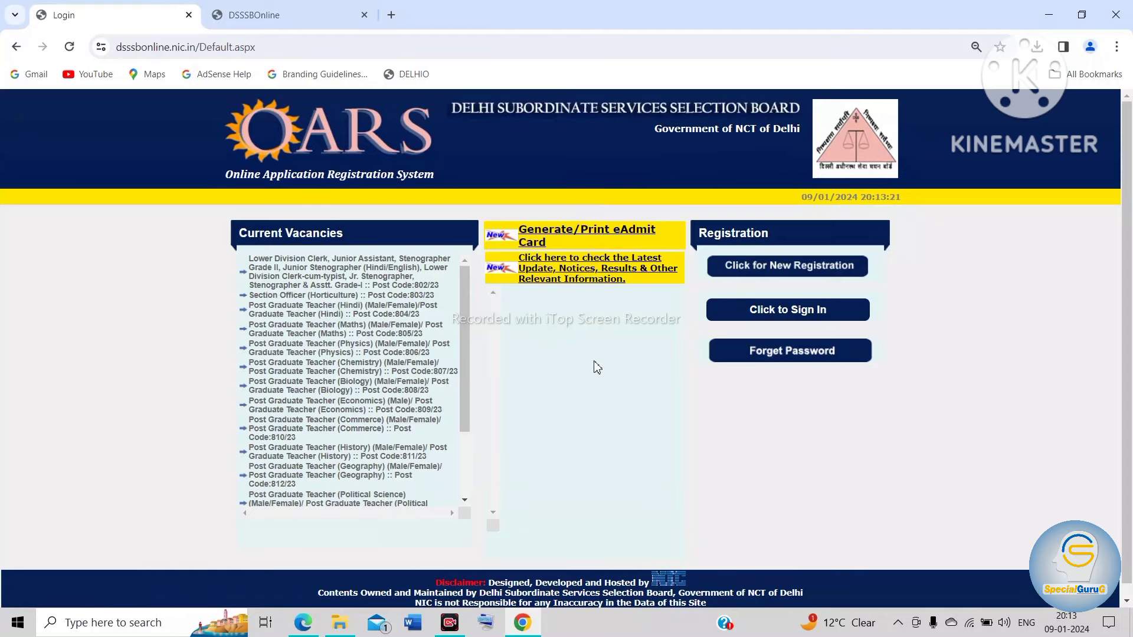
- Open the registered user sign-in and start the application for Assistant Teacher (Nursery), post code 817/23, from the current notifications
{"action": "left_click", "coordinate": [734, 313]}
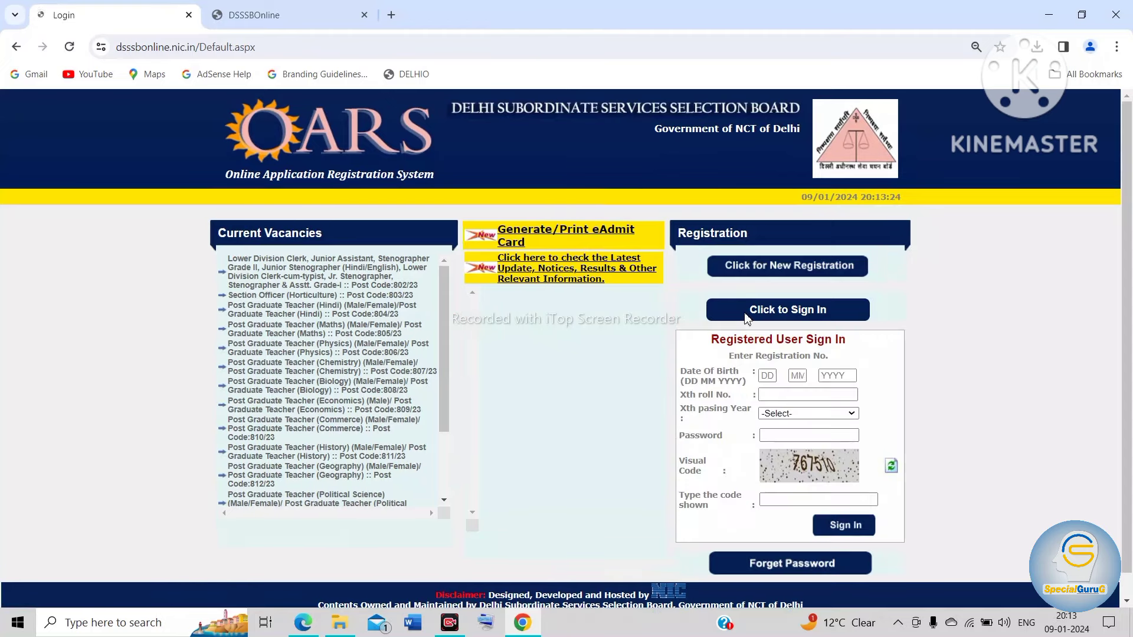
{"action": "scroll", "coordinate": [618, 380], "scroll_direction": "down", "scroll_amount": 1}
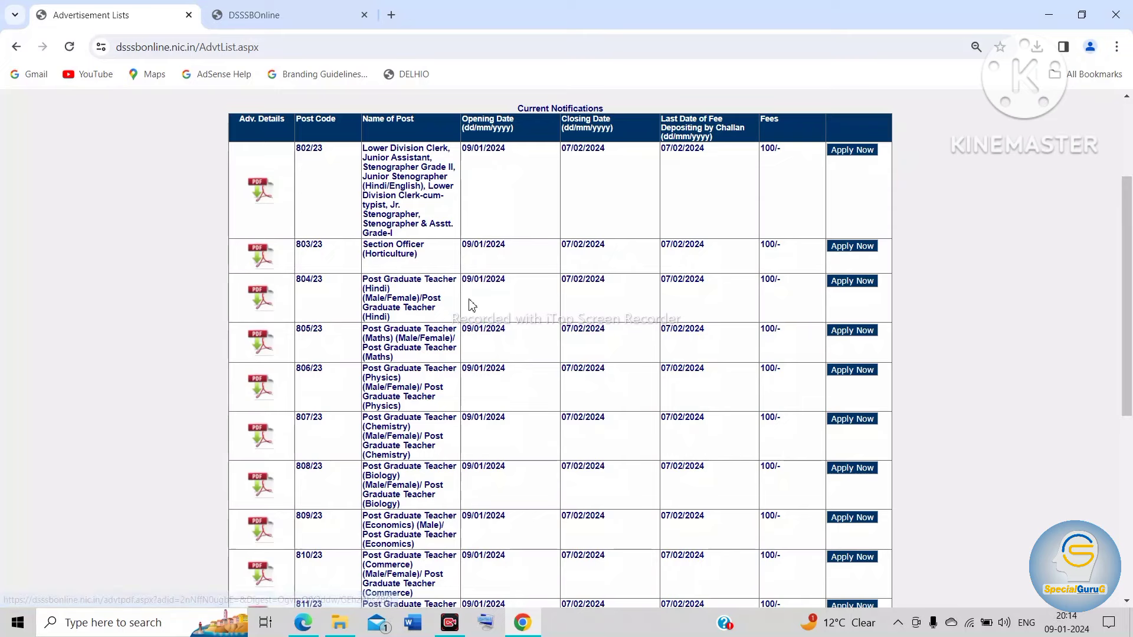
{"action": "scroll", "coordinate": [605, 309], "scroll_direction": "down", "scroll_amount": 3}
{"action": "scroll", "coordinate": [607, 308], "scroll_direction": "down", "scroll_amount": 3}
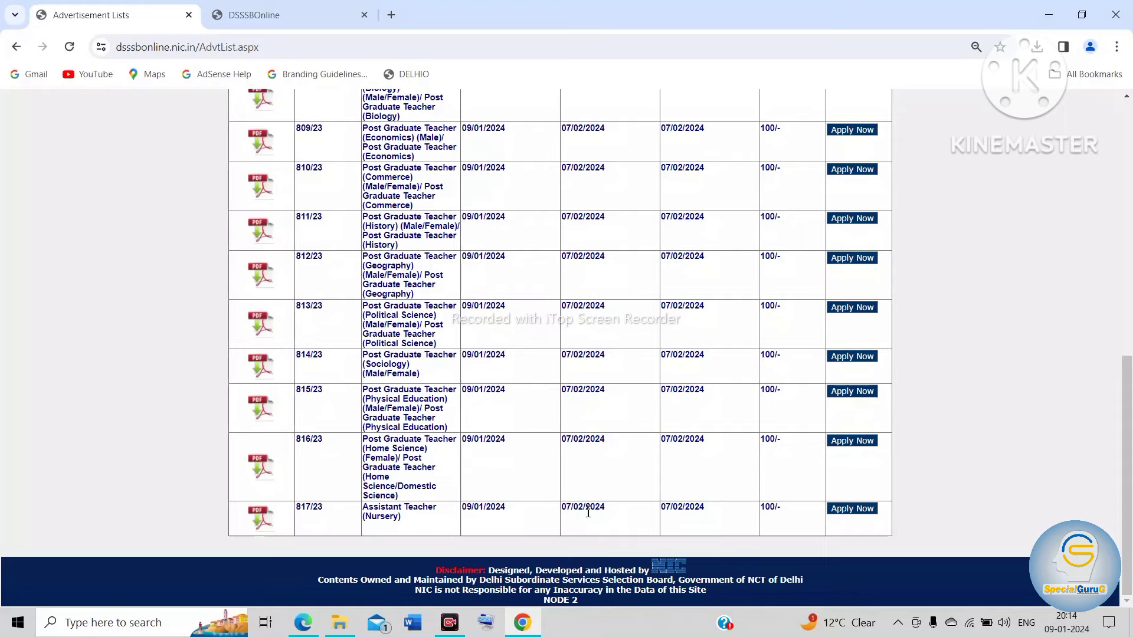
{"action": "left_click", "coordinate": [842, 513]}
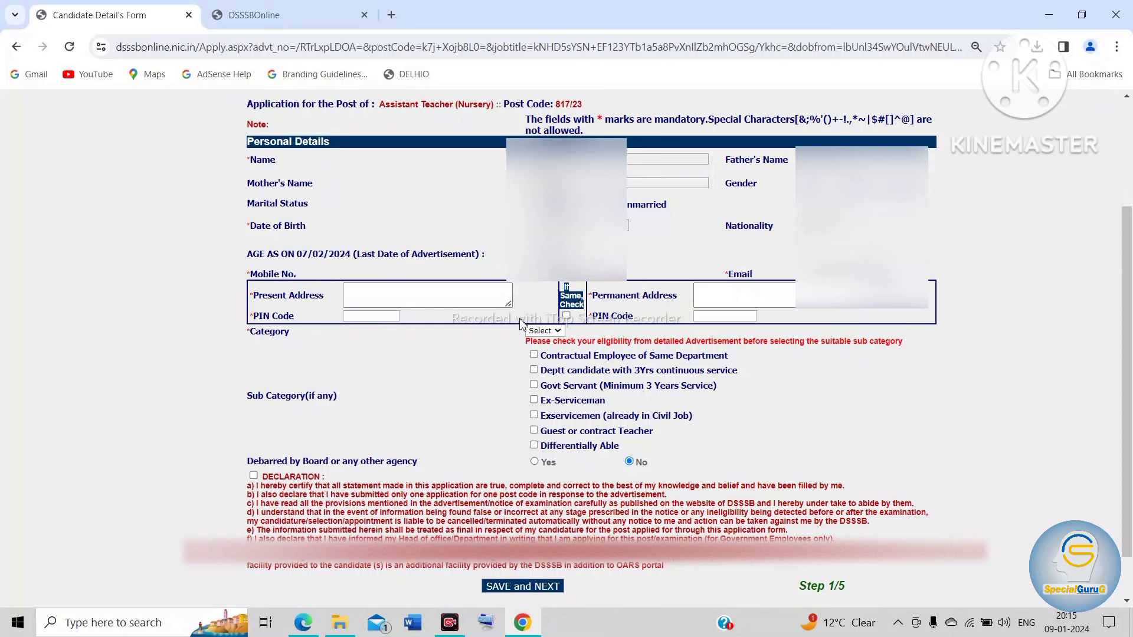
- Go through the present address and category options in the personal details, and save this stage of the application
{"action": "left_click", "coordinate": [417, 293]}
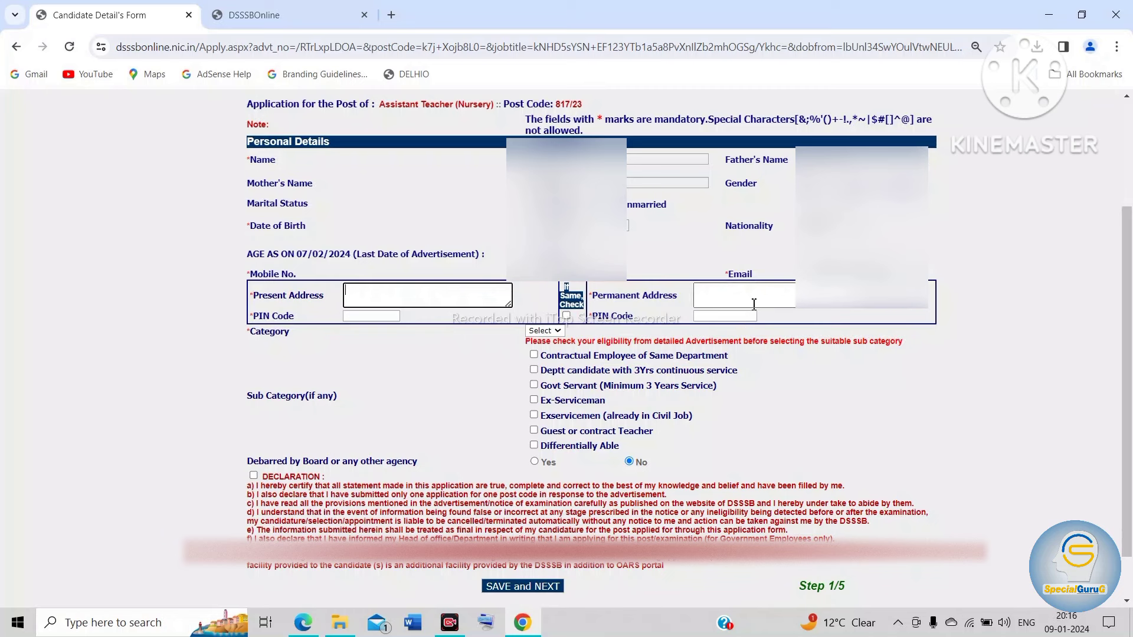
{"action": "left_click", "coordinate": [554, 333]}
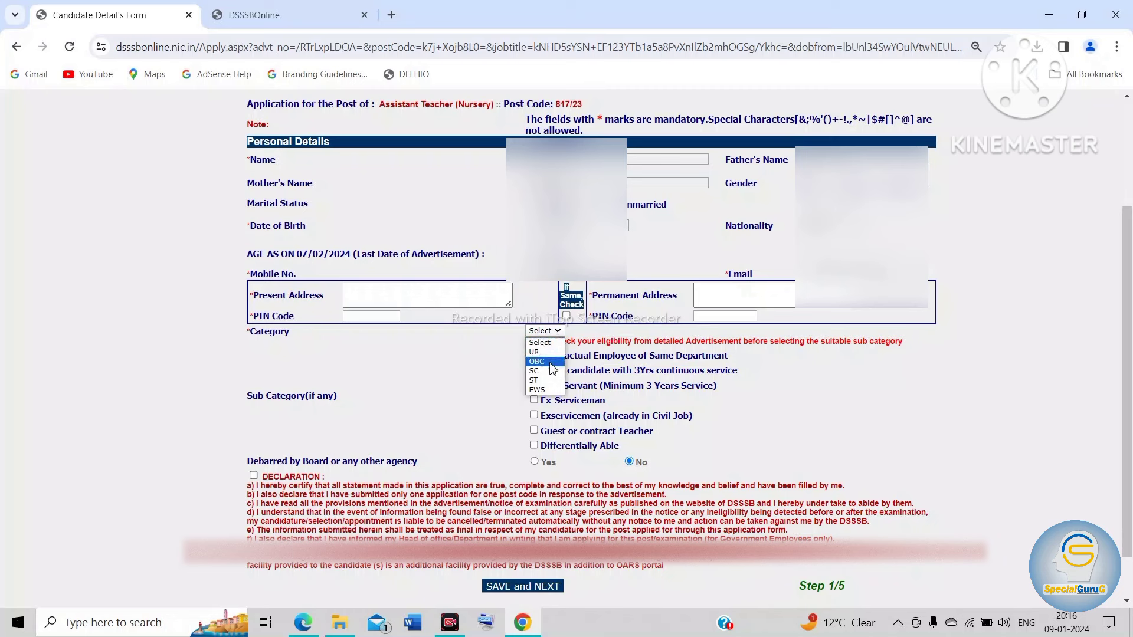
{"action": "left_click", "coordinate": [469, 356]}
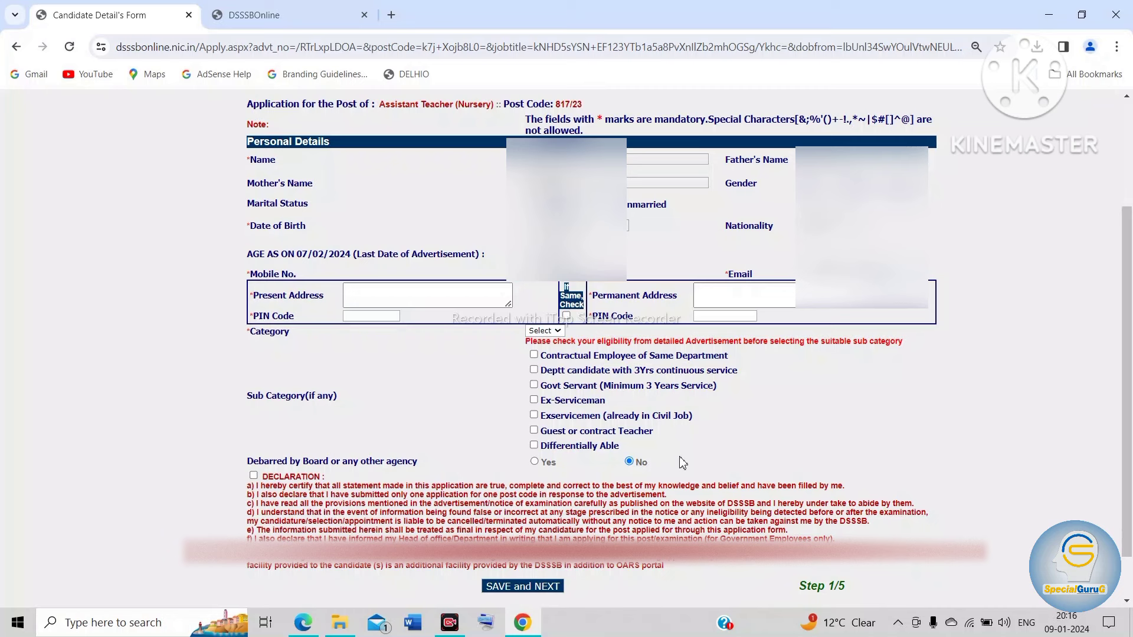
{"action": "left_click", "coordinate": [518, 587]}
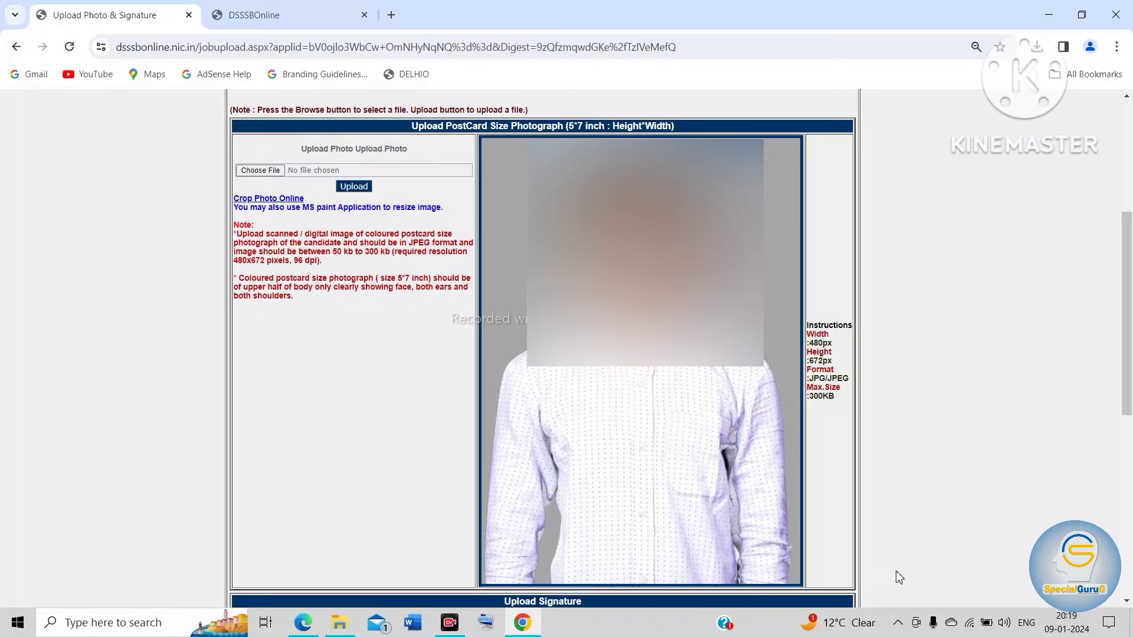
- Select Directorate of Education and New Delhi Municipal Council as departments to apply in, and try to include Municipal Corporations of Delhi
{"action": "scroll", "coordinate": [915, 596], "scroll_direction": "down", "scroll_amount": 8}
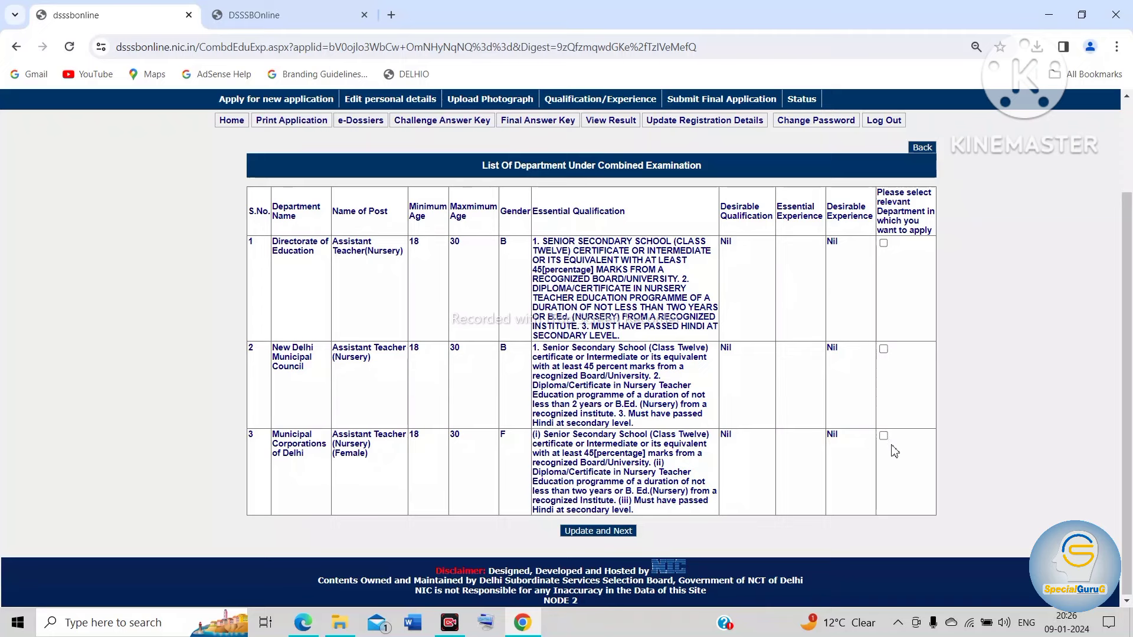
{"action": "left_click", "coordinate": [883, 244]}
{"action": "left_click", "coordinate": [883, 349]}
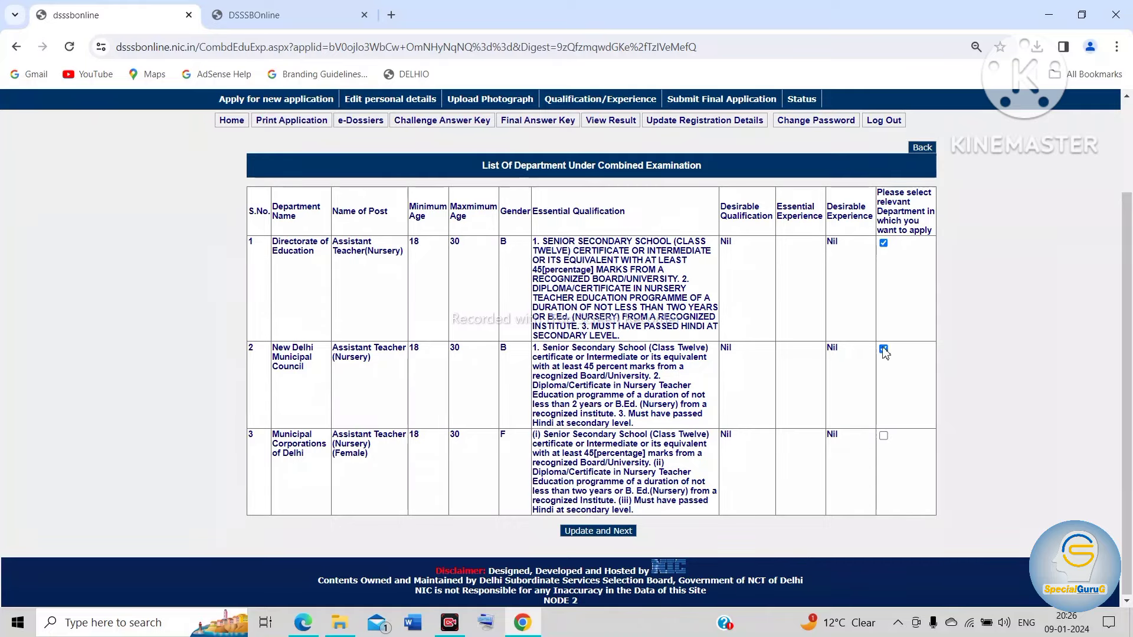
{"action": "left_click", "coordinate": [883, 436]}
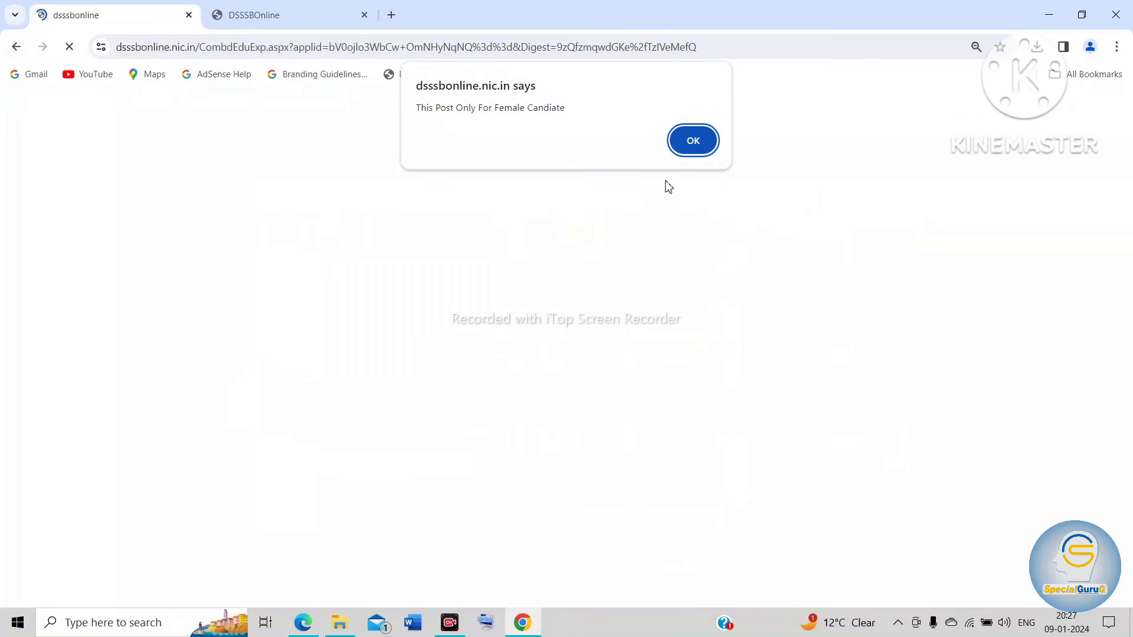
{"action": "left_click", "coordinate": [693, 142]}
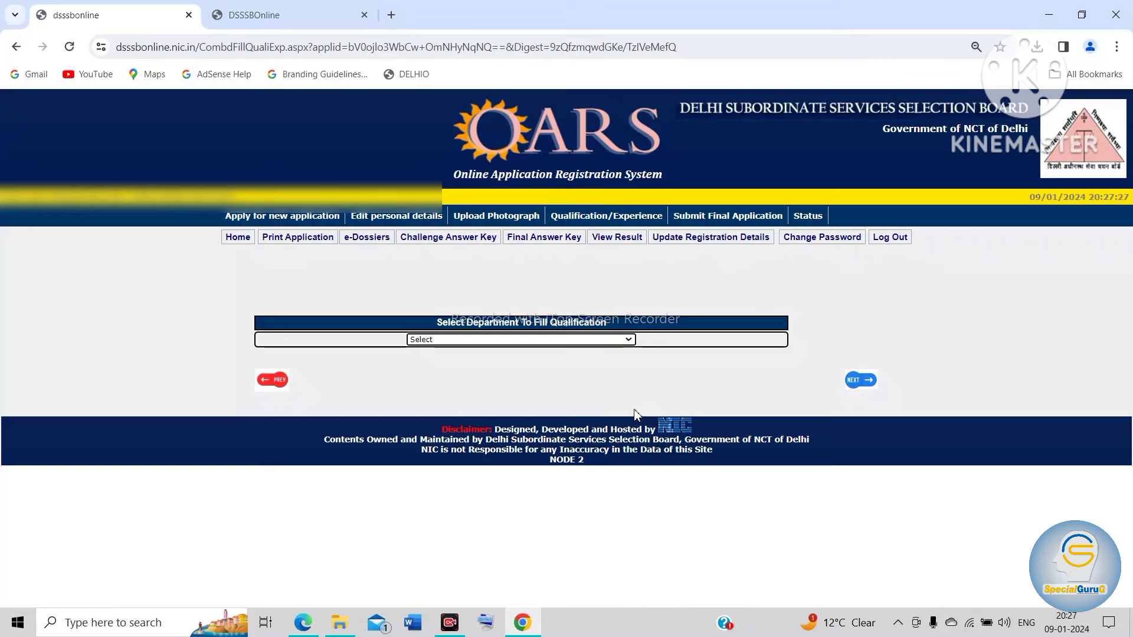
- Choose Directorate of Education (Assistant Teacher (Nursery)) and enter qualification XII with the Sr. sec. school (class 12) discipline and 50.00 percent
{"action": "left_click", "coordinate": [582, 343]}
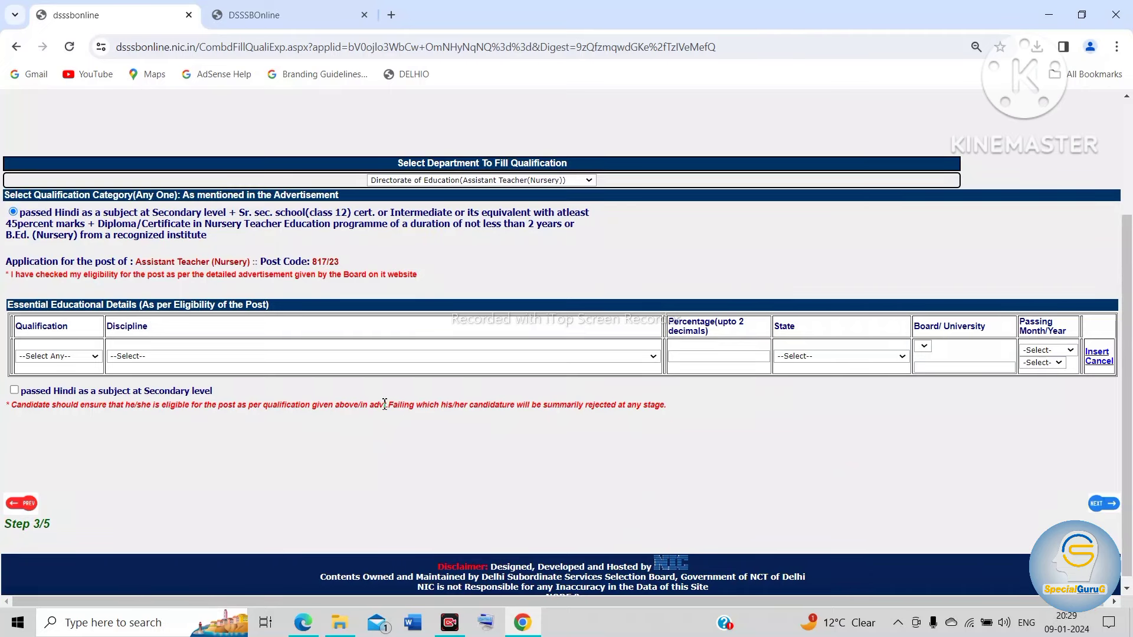
{"action": "left_click", "coordinate": [79, 359]}
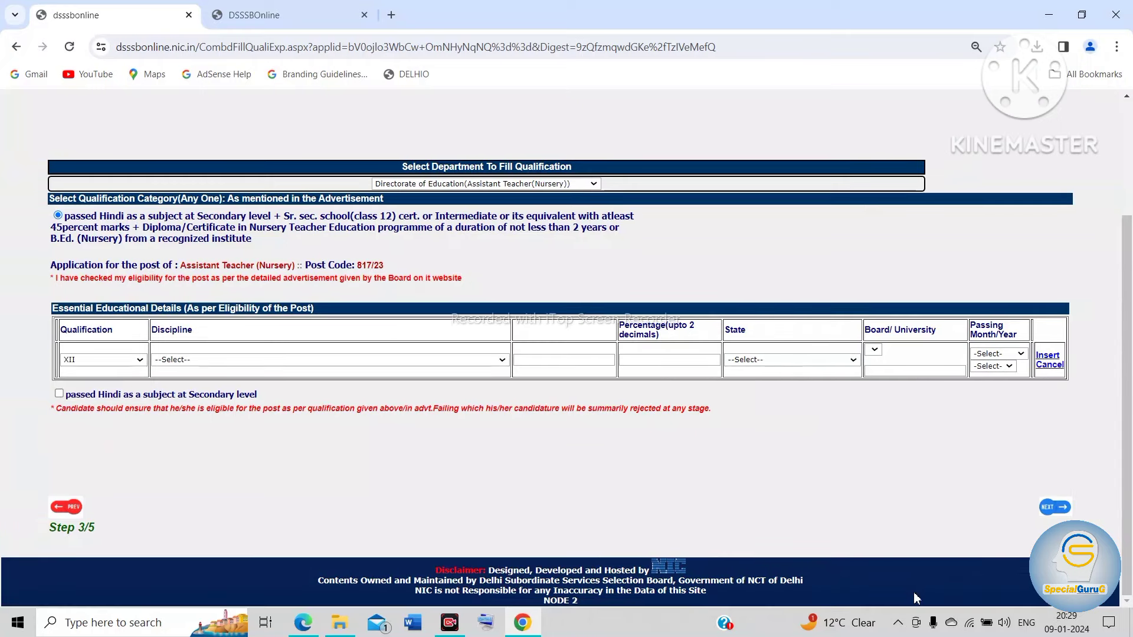
{"action": "left_click", "coordinate": [339, 361]}
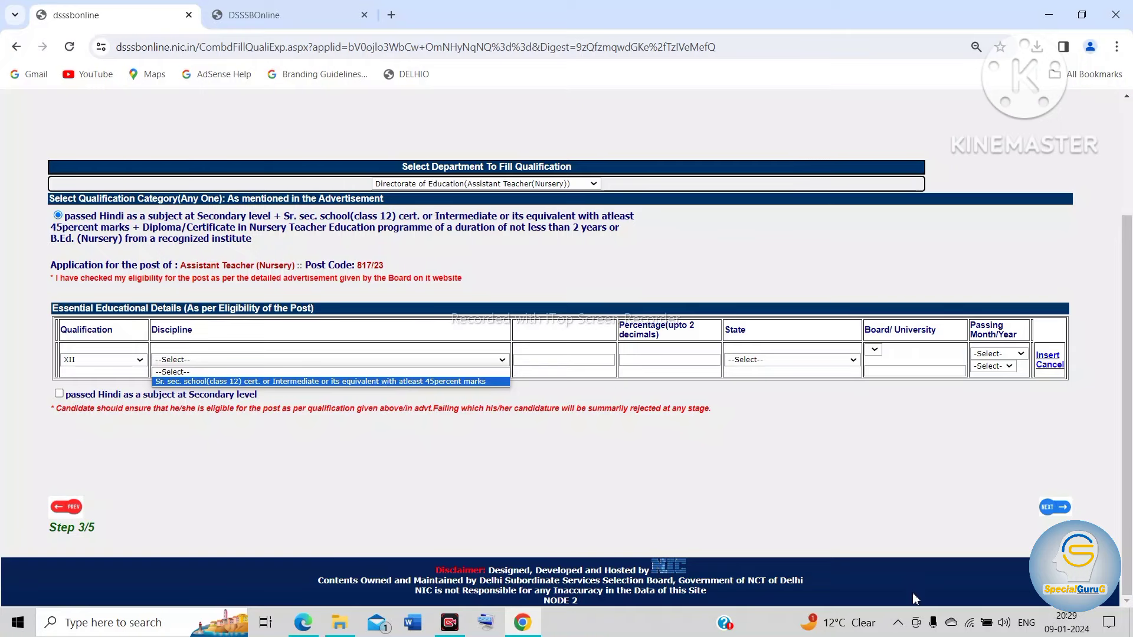
{"action": "key", "text": "Return"}
{"action": "left_click", "coordinate": [617, 362]}
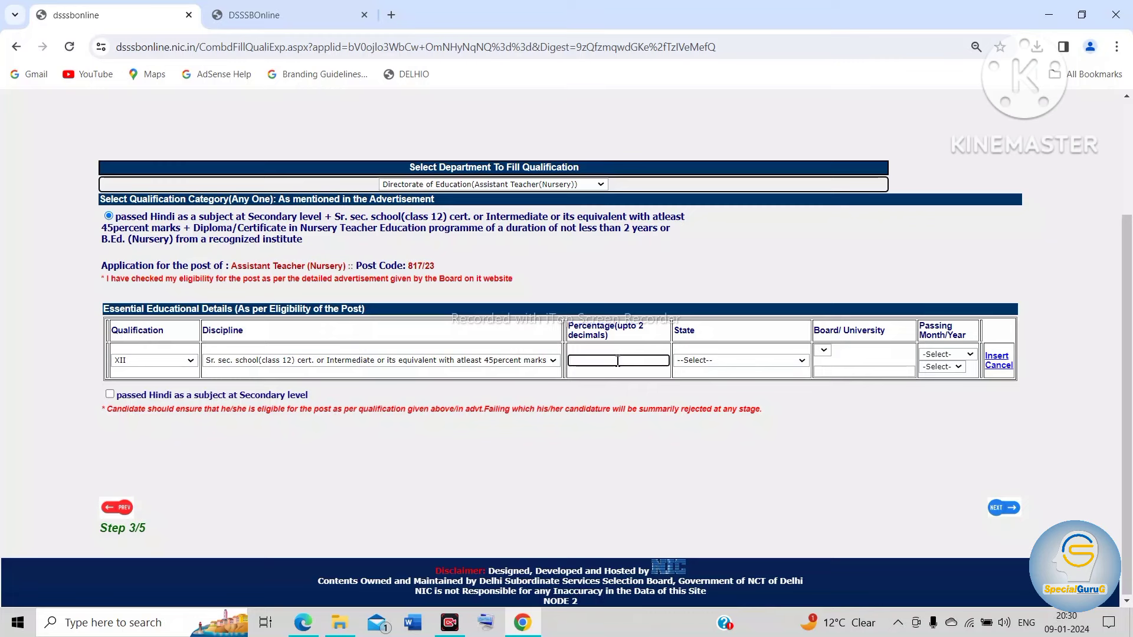
{"action": "type", "text": "50.00"}
- For the XII qualification, set the state to DELHI and the board to Others, entering CBSE as its name
{"action": "left_click", "coordinate": [729, 363]}
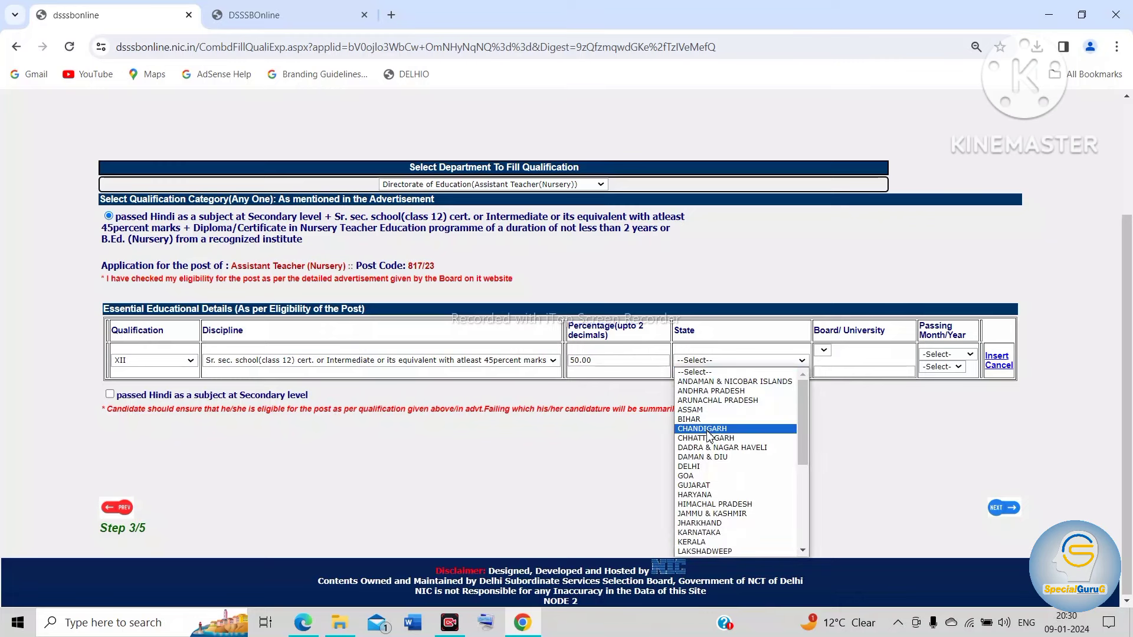
{"action": "left_click", "coordinate": [702, 467]}
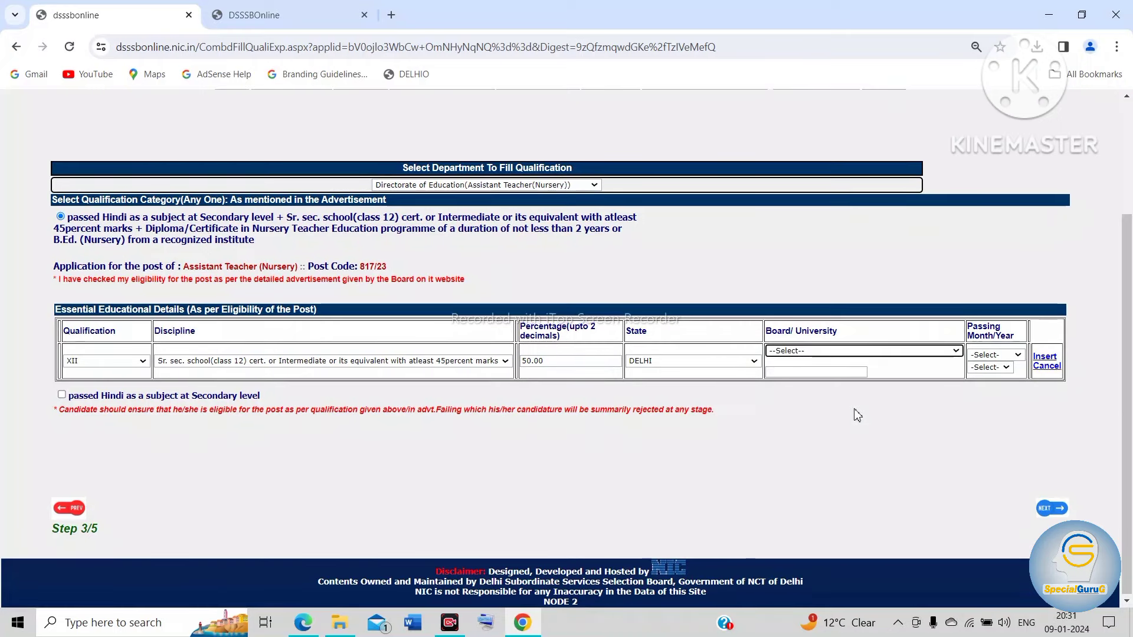
{"action": "left_click", "coordinate": [852, 353]}
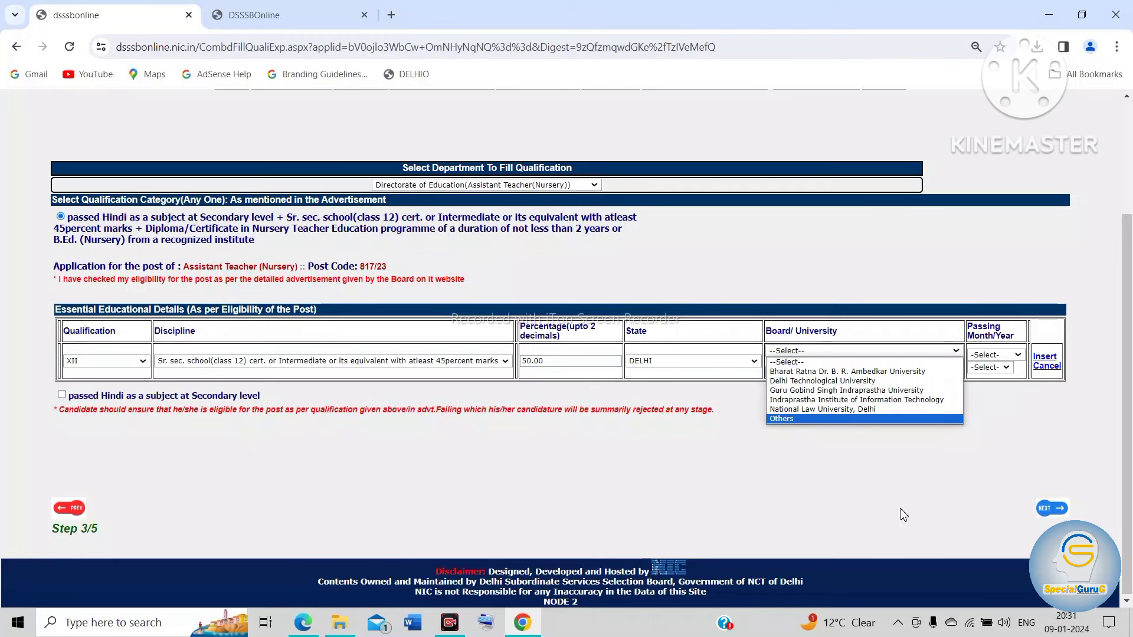
{"action": "left_click", "coordinate": [826, 418]}
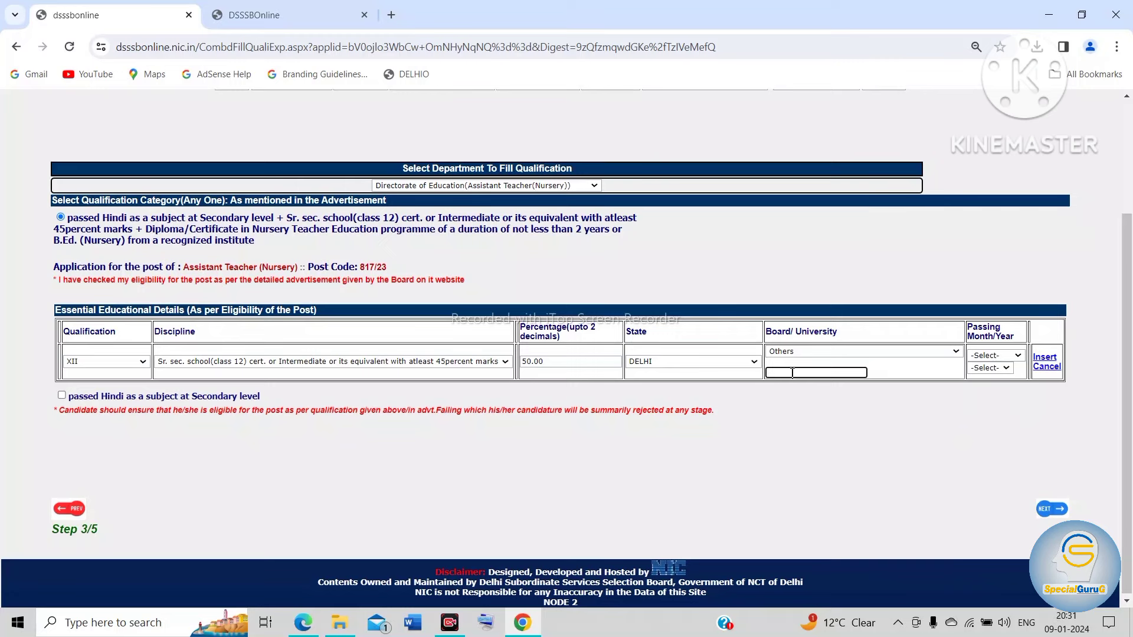
{"action": "type", "text": "CBSE"}
- Set the XII passing month and year to May 2014 and insert the row into the essential educational details
{"action": "left_click", "coordinate": [996, 357]}
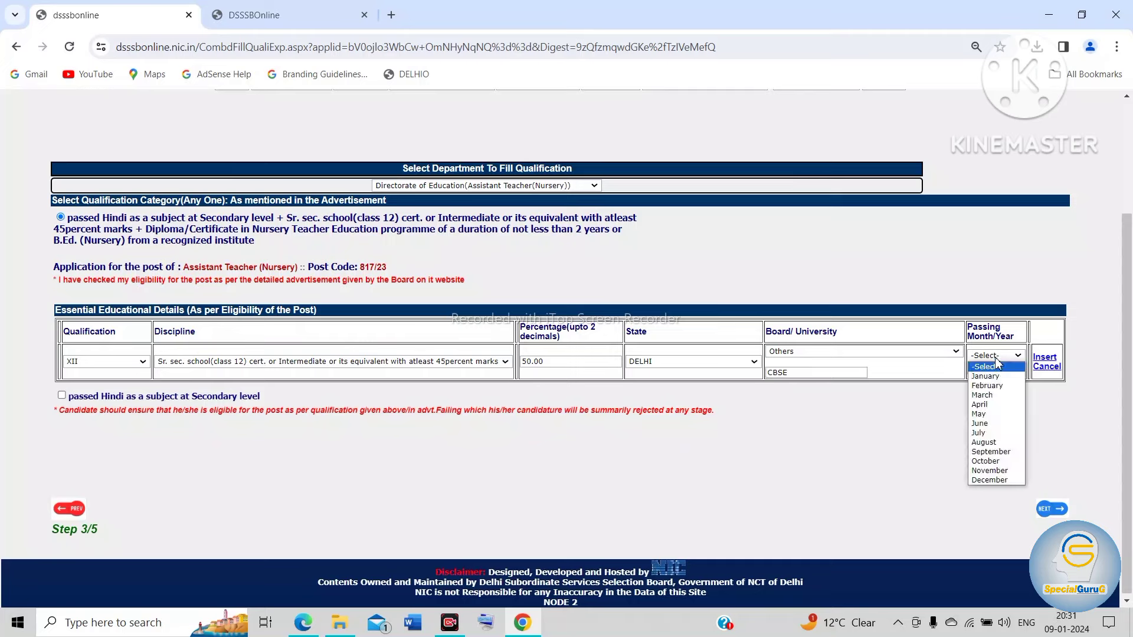
{"action": "left_click", "coordinate": [979, 414]}
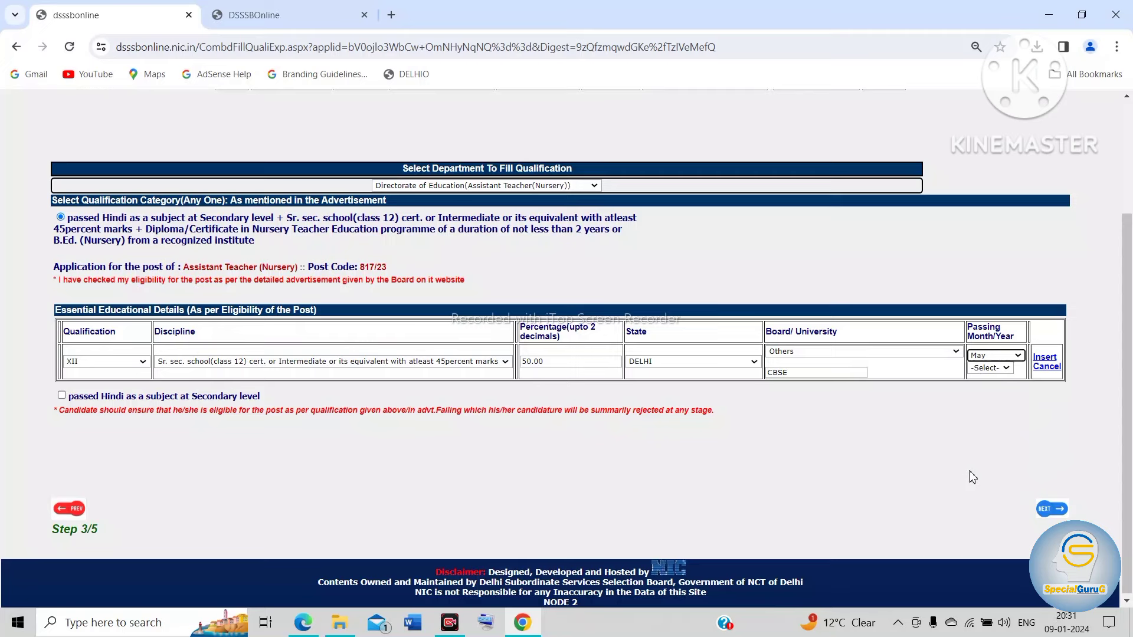
{"action": "left_click", "coordinate": [992, 371]}
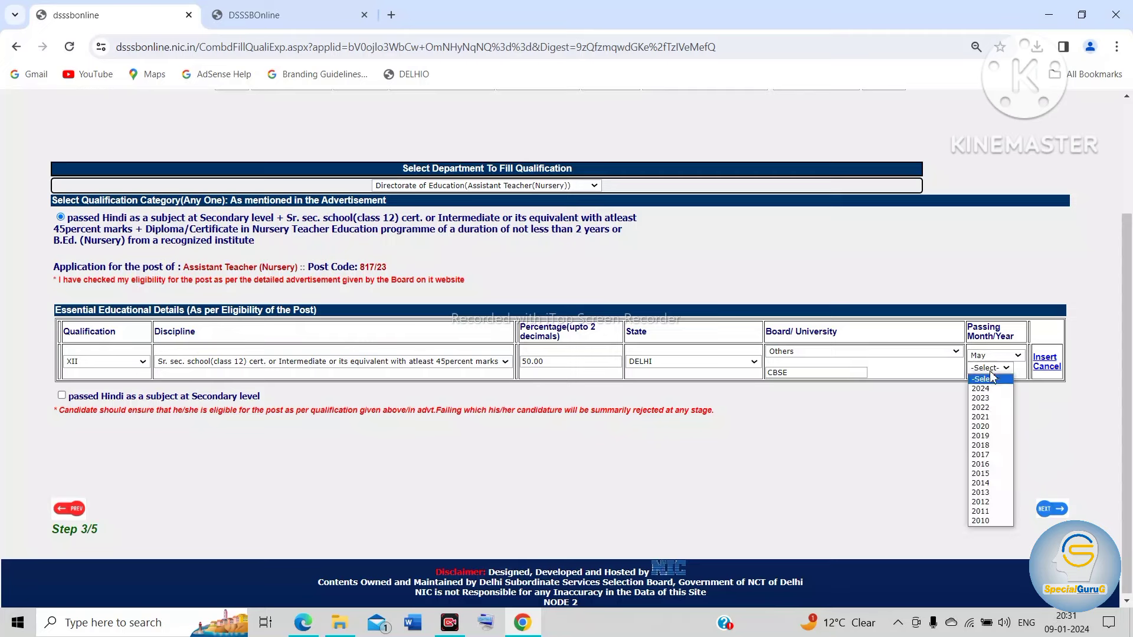
{"action": "left_click", "coordinate": [989, 485]}
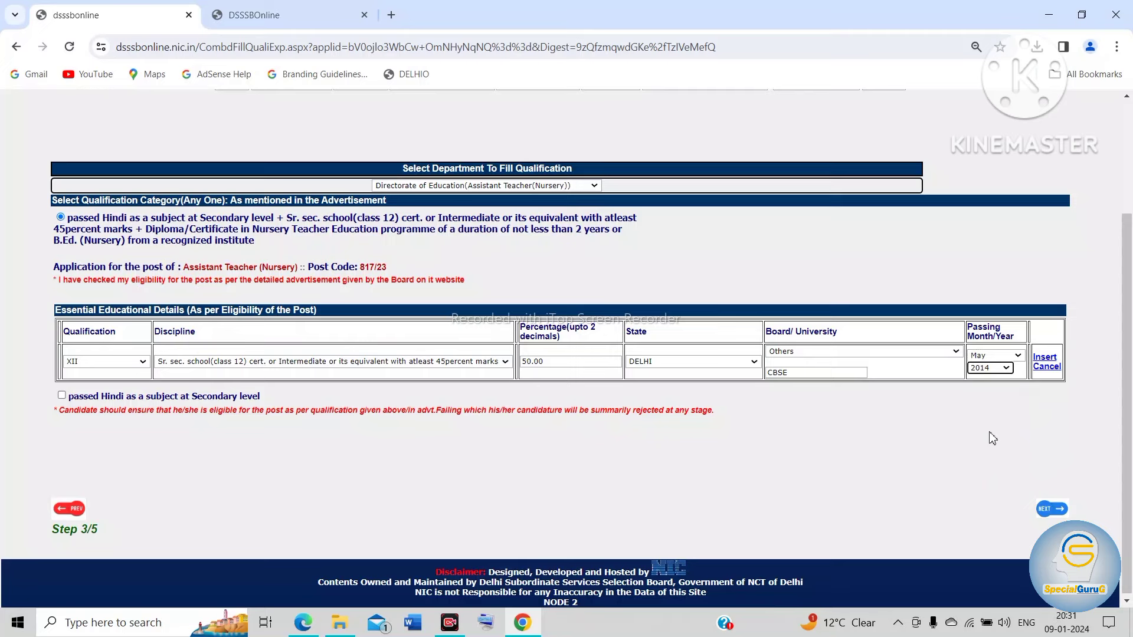
{"action": "left_click", "coordinate": [1052, 360]}
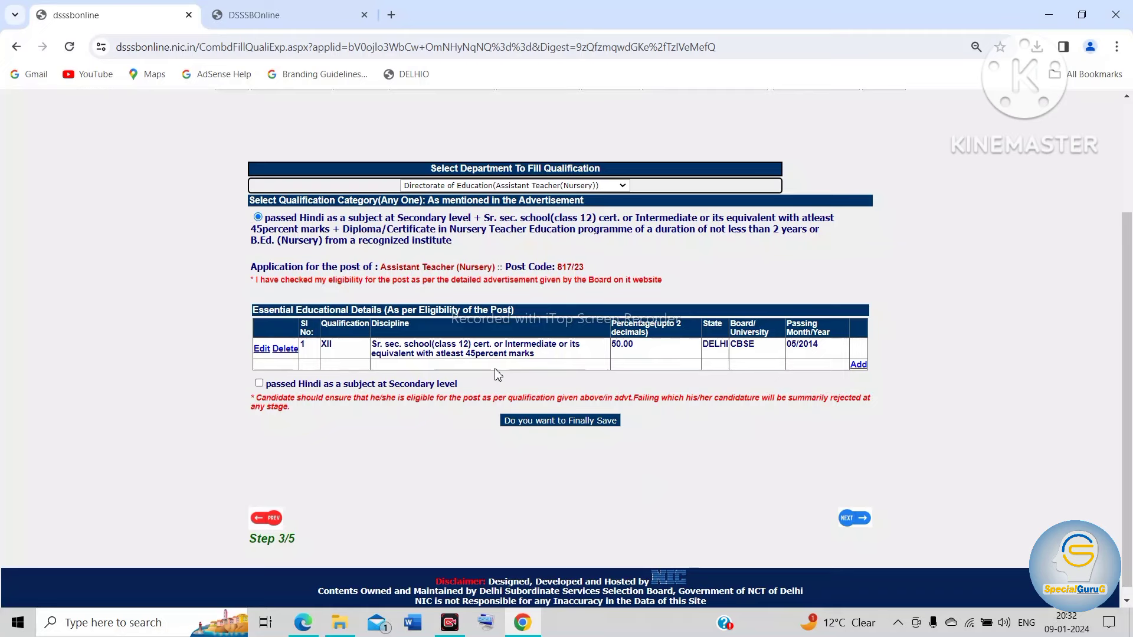
- Add a second row to the Directorate of Education's essential educational details and open its qualification choices
{"action": "left_click", "coordinate": [859, 365]}
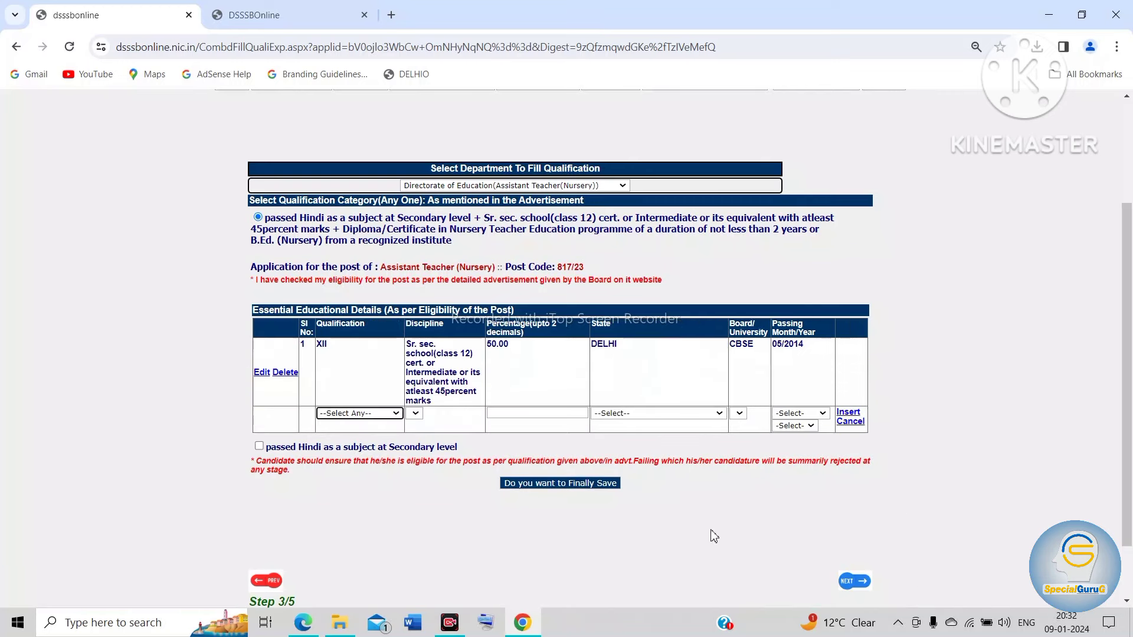
{"action": "left_click", "coordinate": [390, 415]}
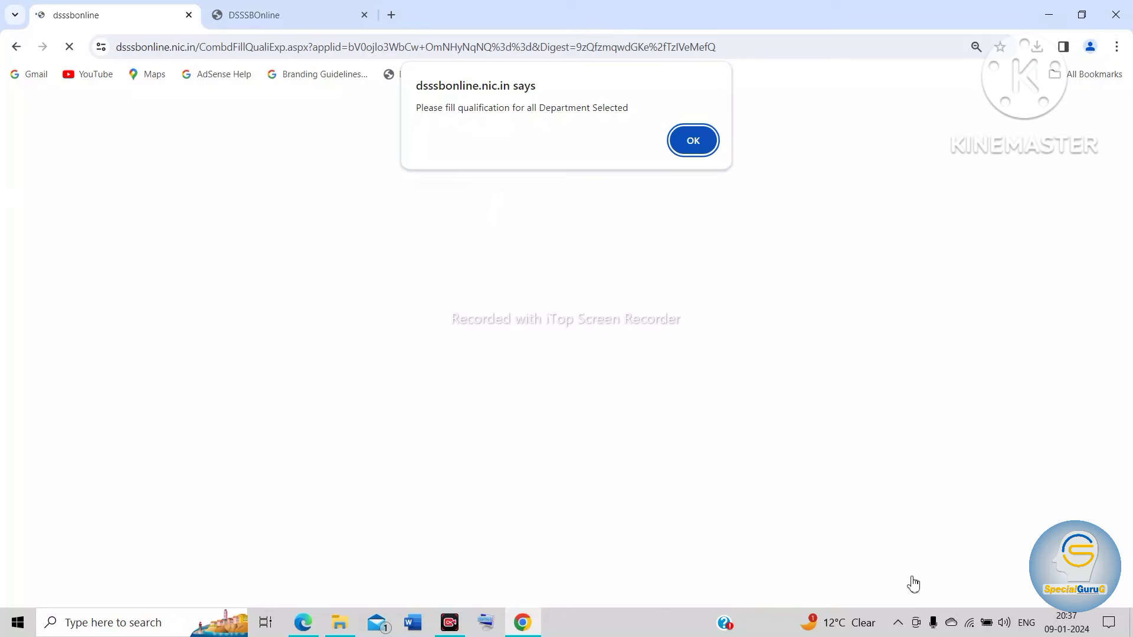
- Dismiss the department qualification notice, choose New Delhi Municipal Council (Assistant Teacher (Nursery)) to fill, and open the qualification choices for its first row
{"action": "key", "text": "Return"}
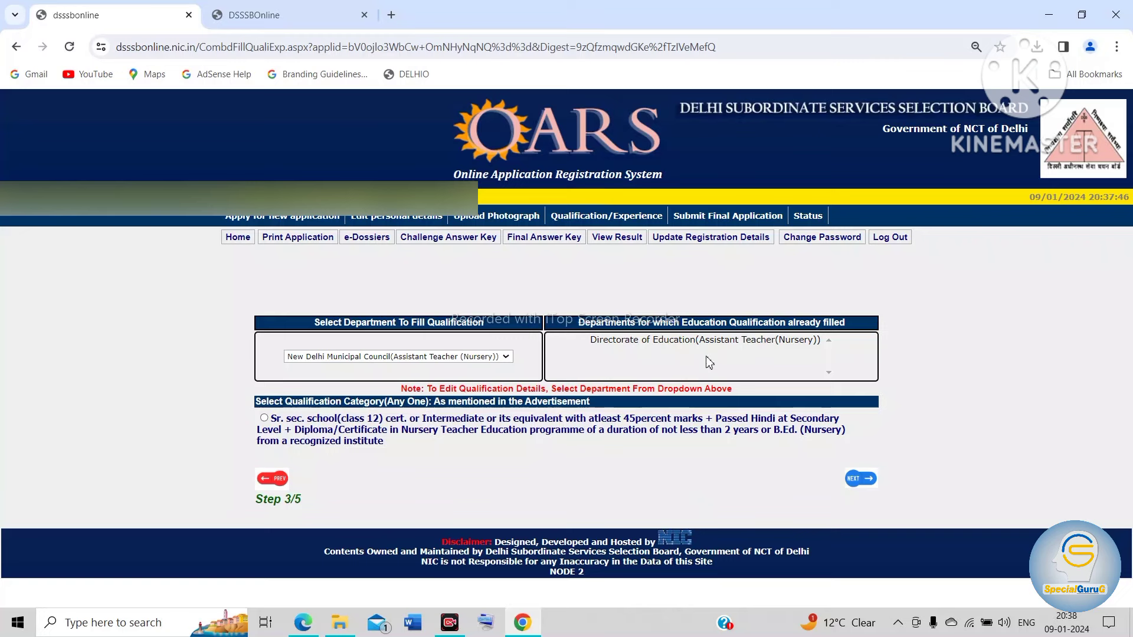
{"action": "left_click", "coordinate": [506, 358]}
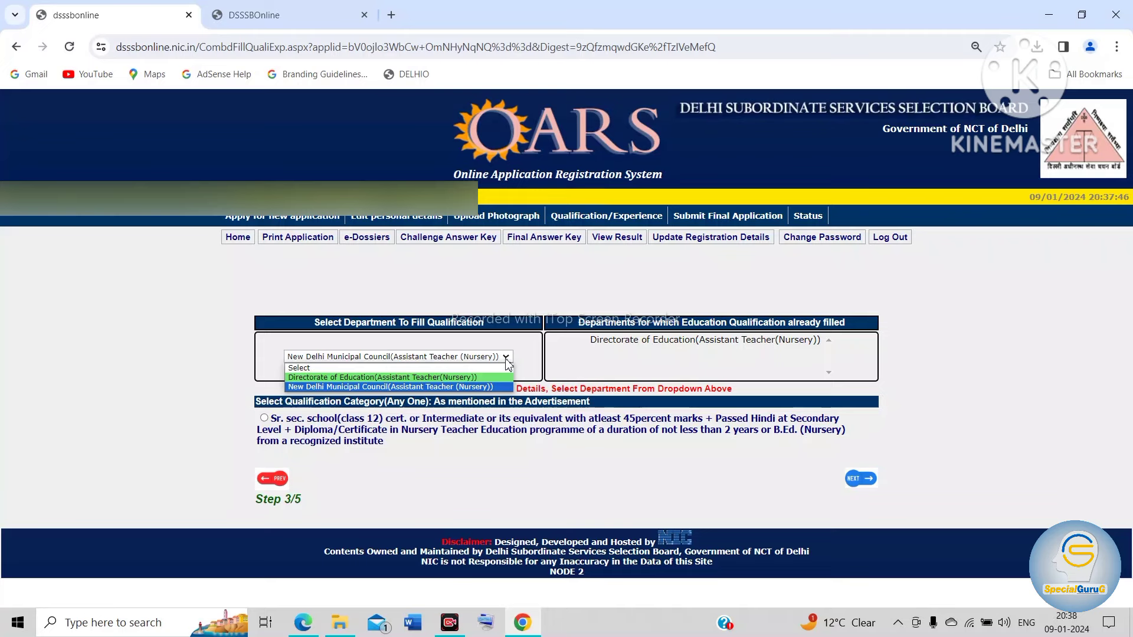
{"action": "left_click", "coordinate": [494, 389]}
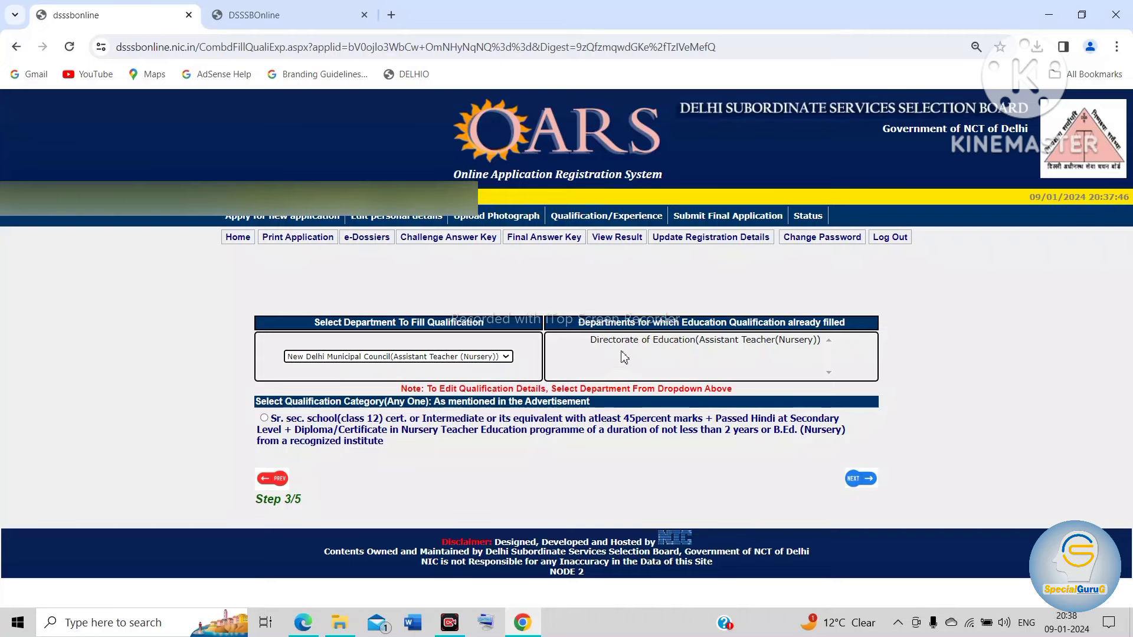
{"action": "left_click", "coordinate": [506, 358]}
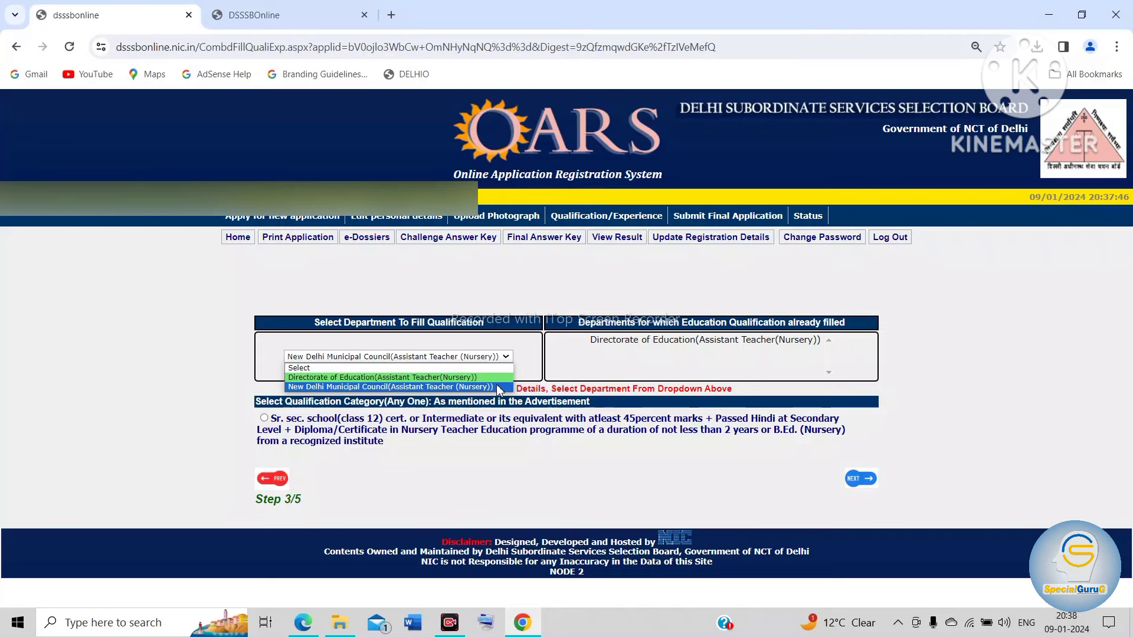
{"action": "left_click", "coordinate": [498, 388]}
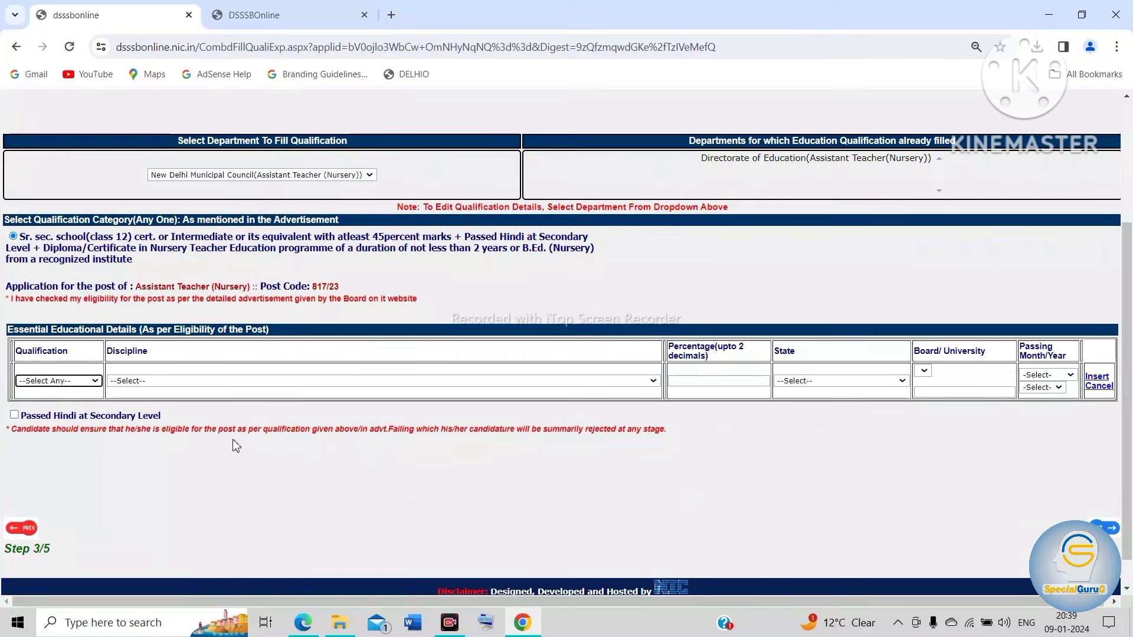
{"action": "left_click", "coordinate": [94, 381]}
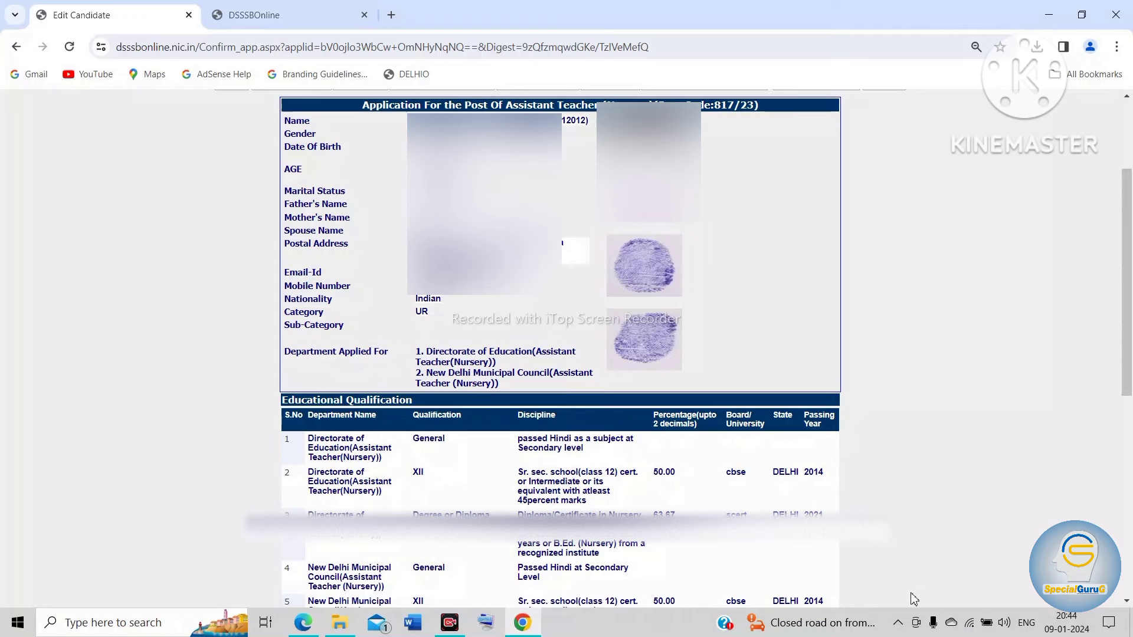
- Review the application preview from the personal details through the educational qualifications to the declarations
{"action": "scroll", "coordinate": [914, 599], "scroll_direction": "down", "scroll_amount": 5}
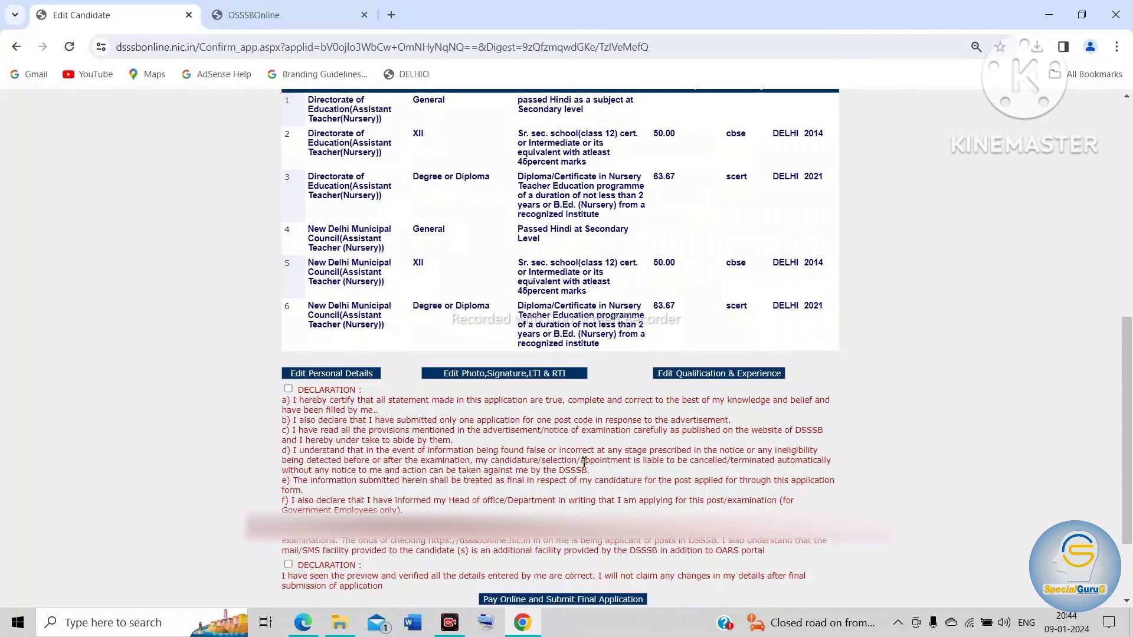